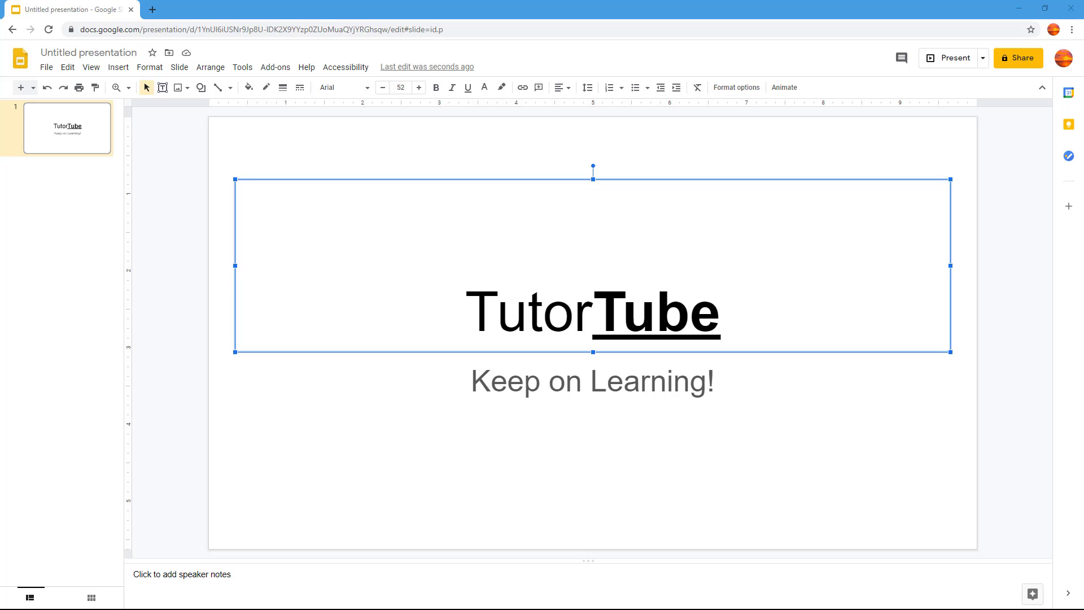
Open the layout menu beside the New slide button
click(35, 89)
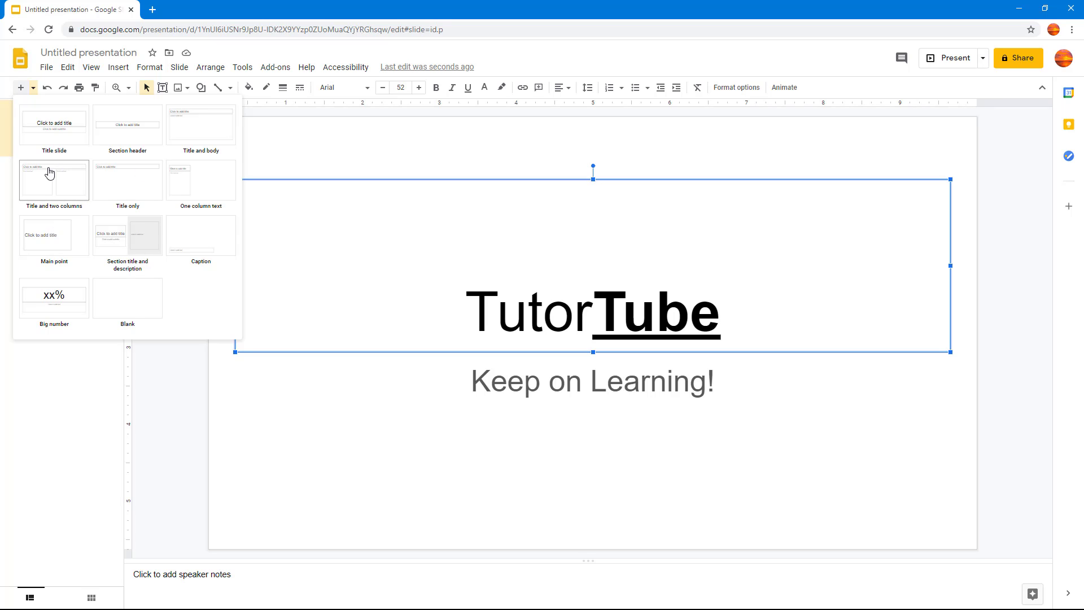
Add a Title and two columns slide titled 'Alignment'
click(74, 180)
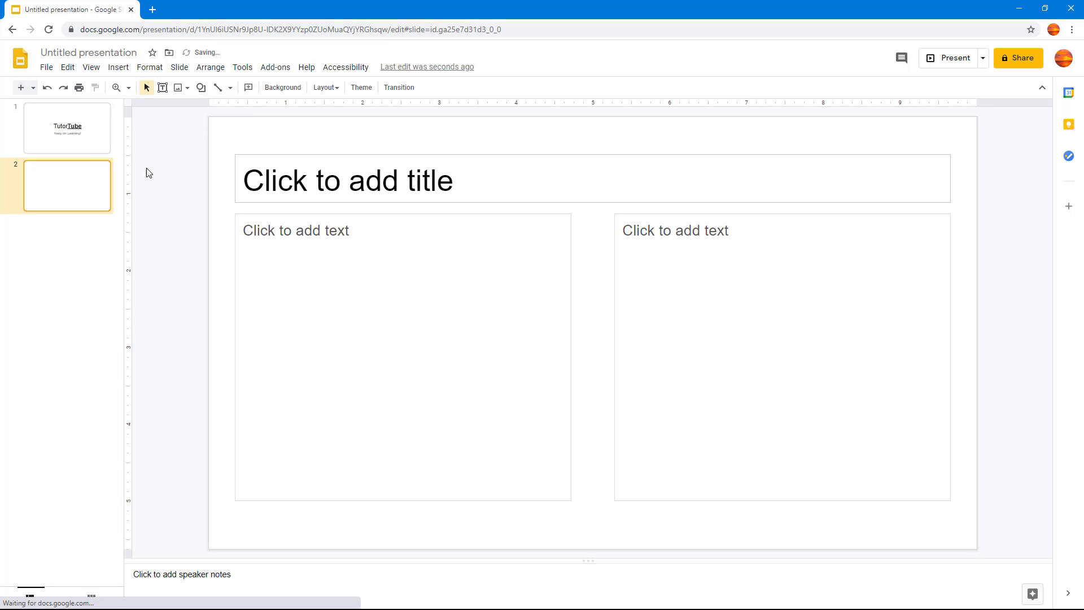
click(349, 172)
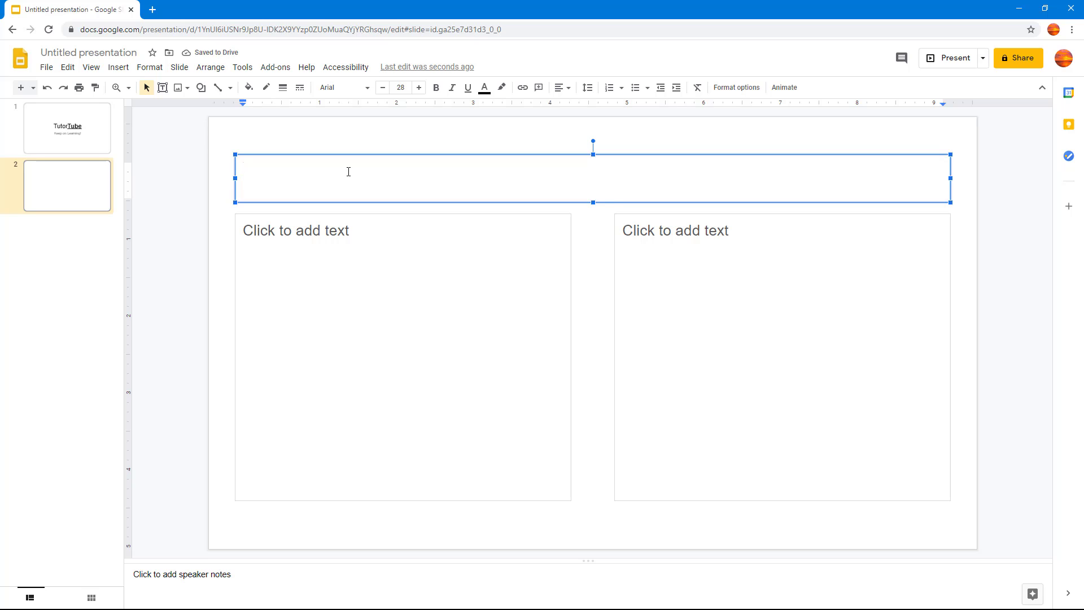
text(Alignment)
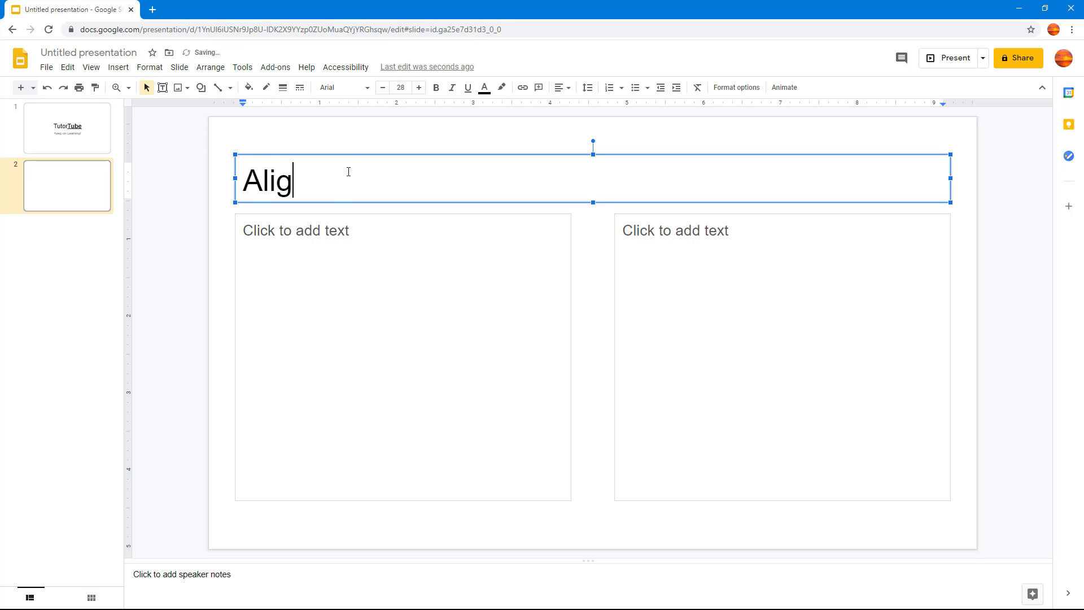
Type 'This is a paragraph.' in the left column and paste it again after itself
click(363, 248)
text(Th)
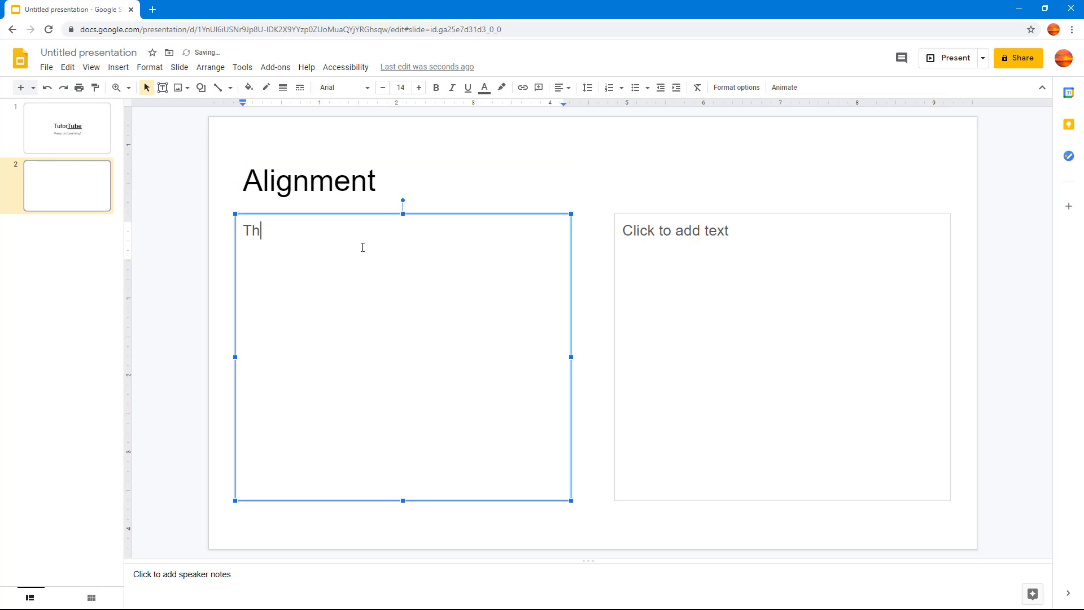
text(is is a paragraph.)
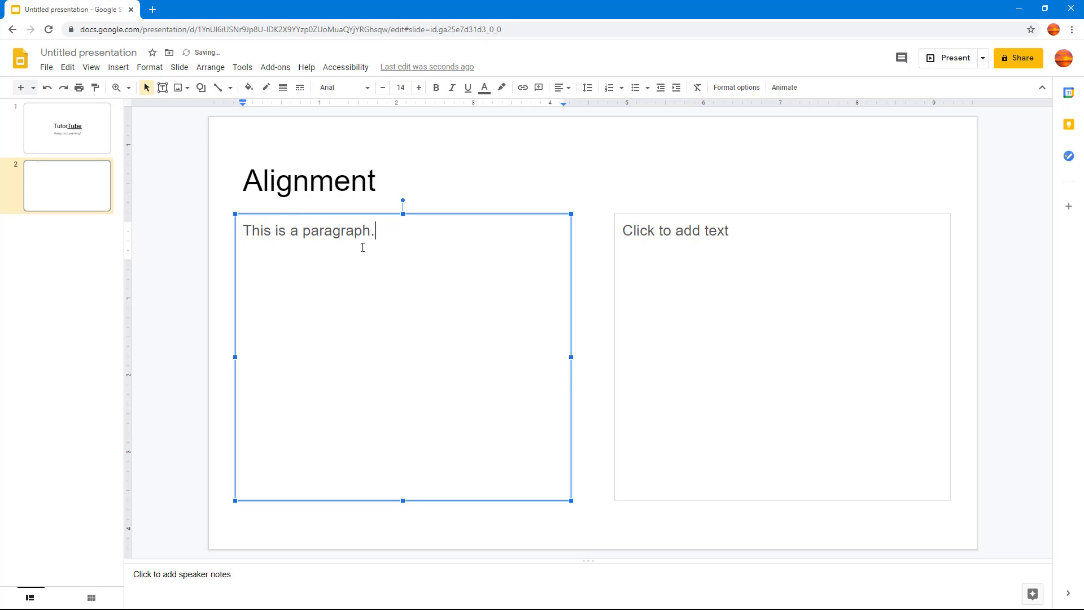
key(shift+Home)
key(ctrl+c)
click(412, 230)
key(ctrl+v)
key(ctrl+v)
key(ctrl+v)
key(ctrl+v)
key(ctrl+v)
key(ctrl+v)
key(ctrl+v)
key(ctrl+v)
key(ctrl+v)
key(ctrl+v)
key(ctrl+v)
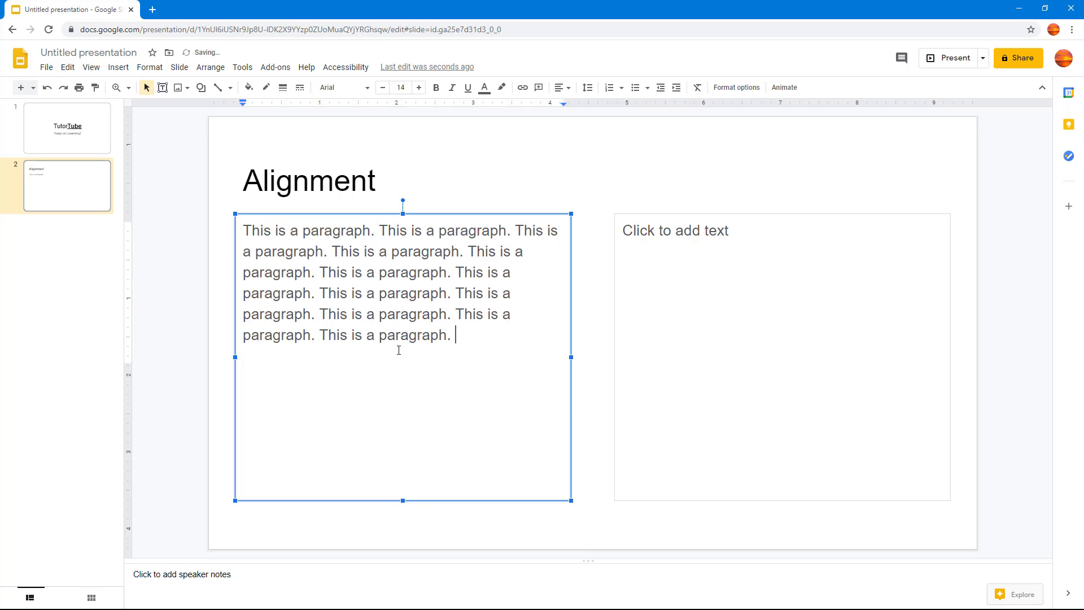
Copy the left paragraph into the right column
drag(527, 347, 228, 240)
key(ctrl+c)
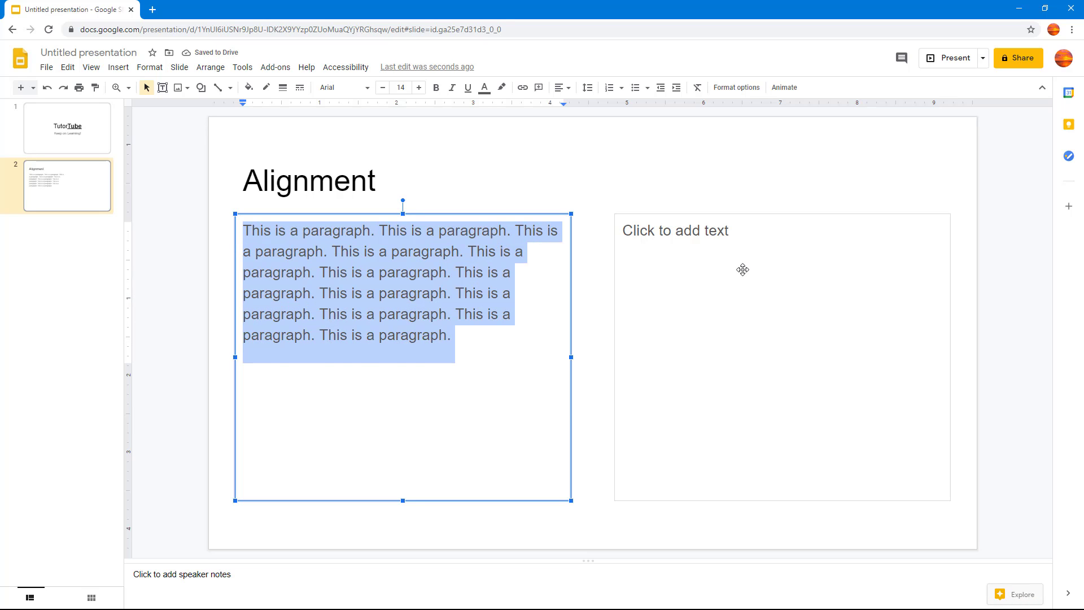
click(676, 240)
key(ctrl+v)
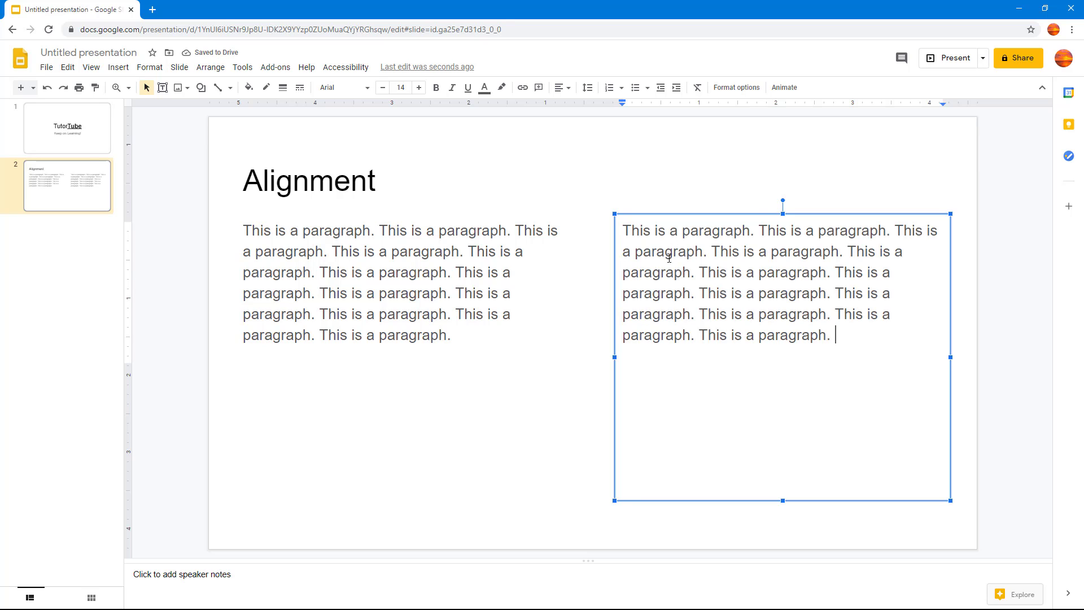
click(338, 260)
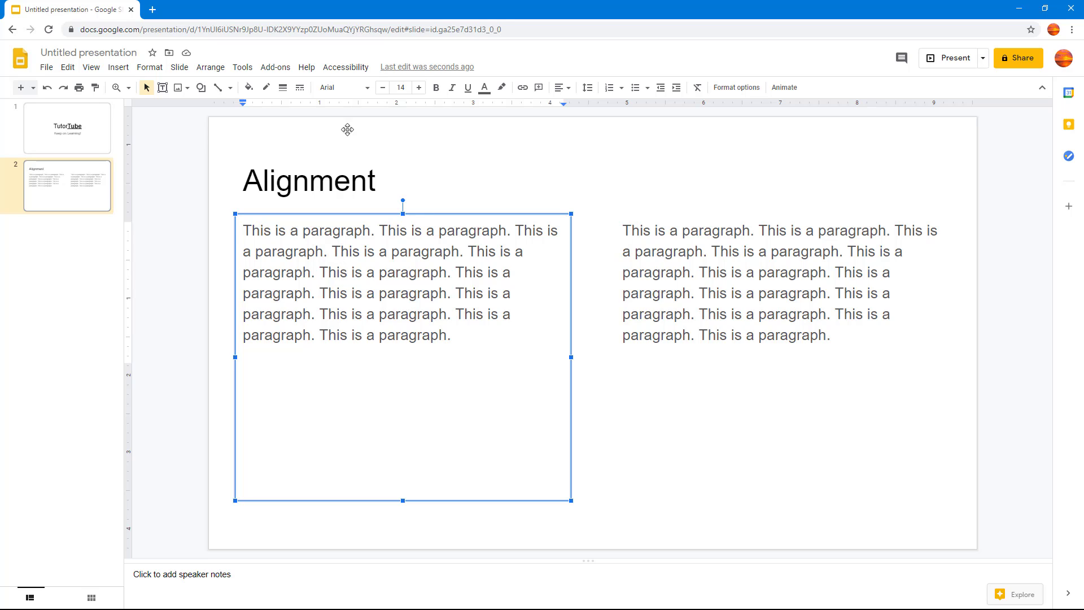
click(367, 175)
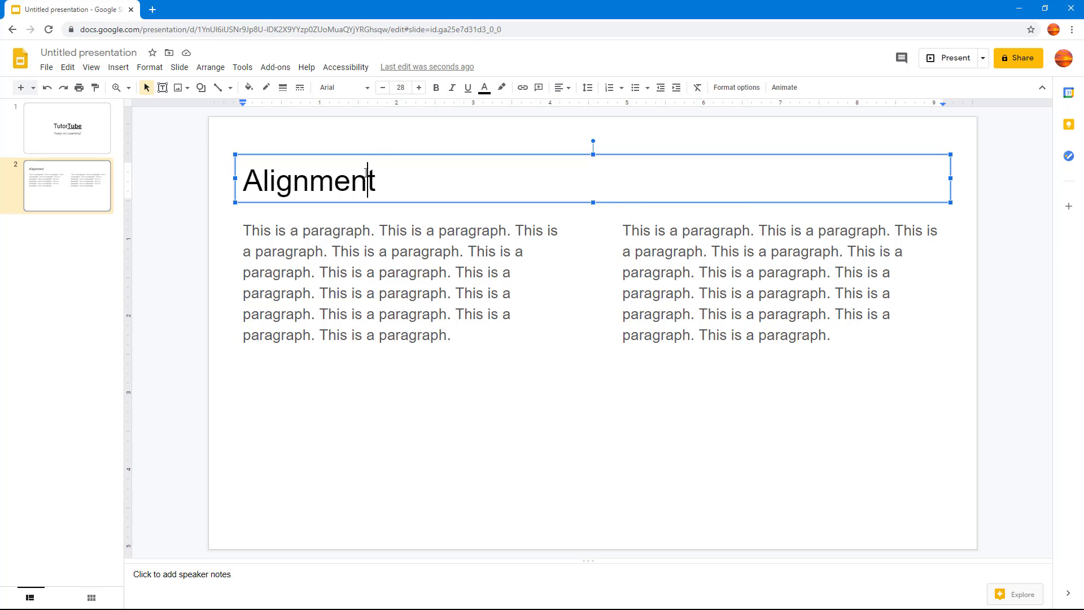
click(372, 154)
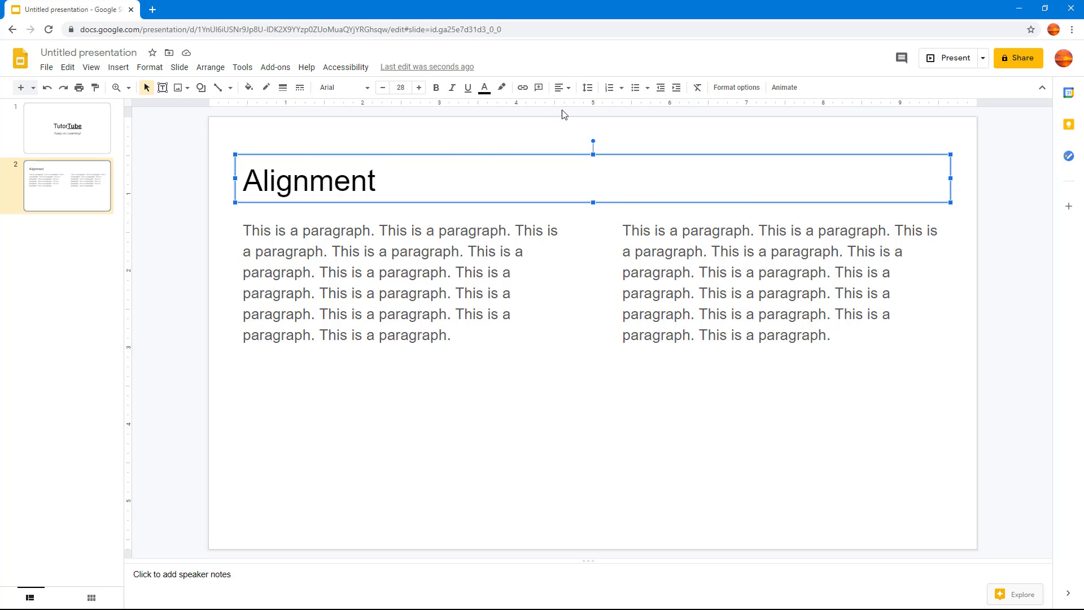
click(566, 94)
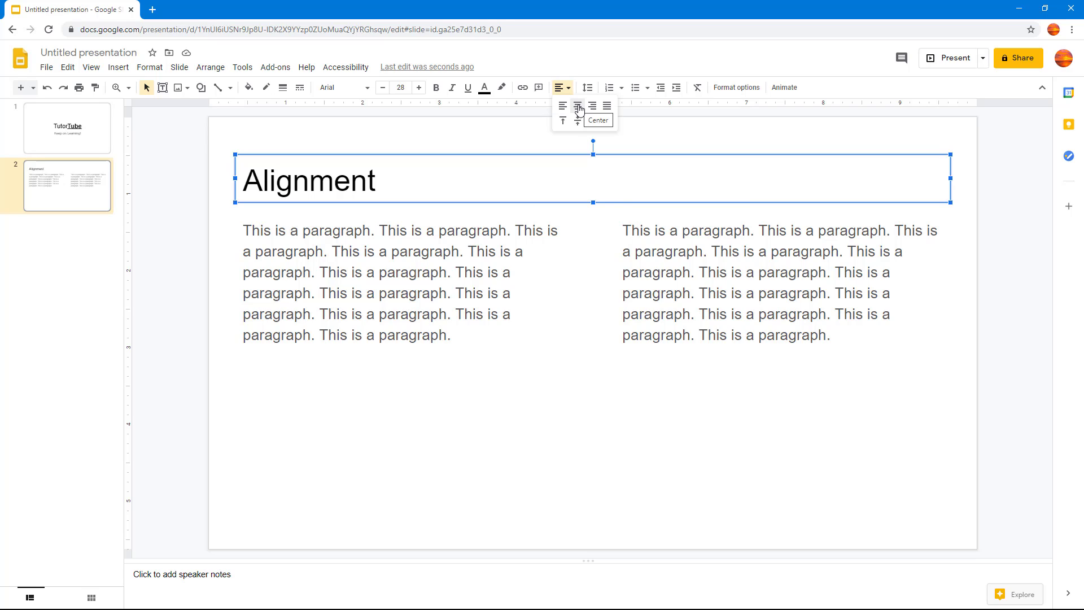
click(578, 107)
click(564, 88)
click(599, 114)
click(563, 89)
click(608, 108)
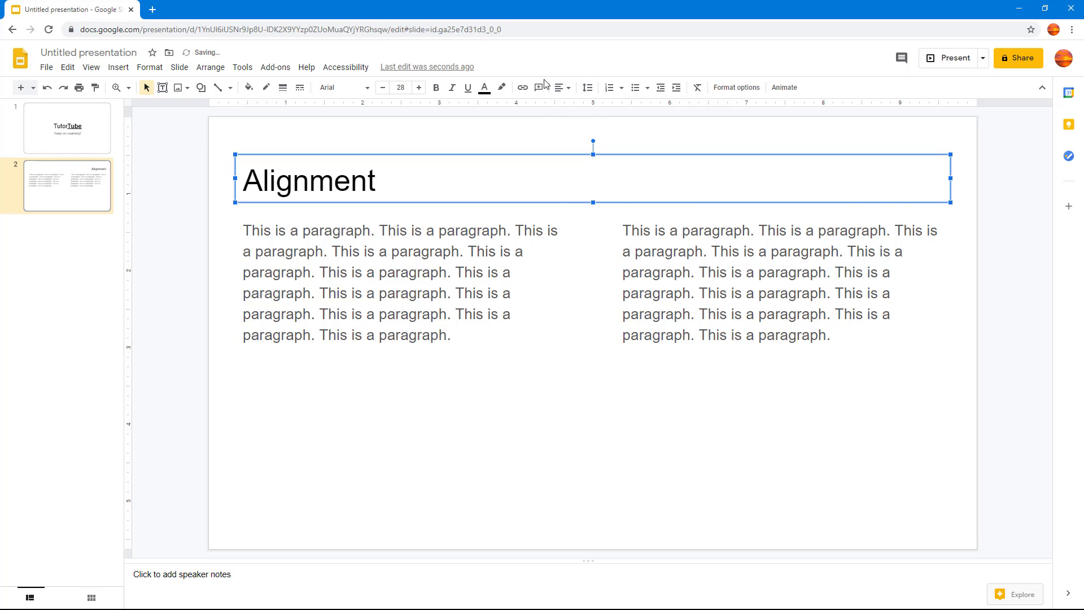
click(560, 88)
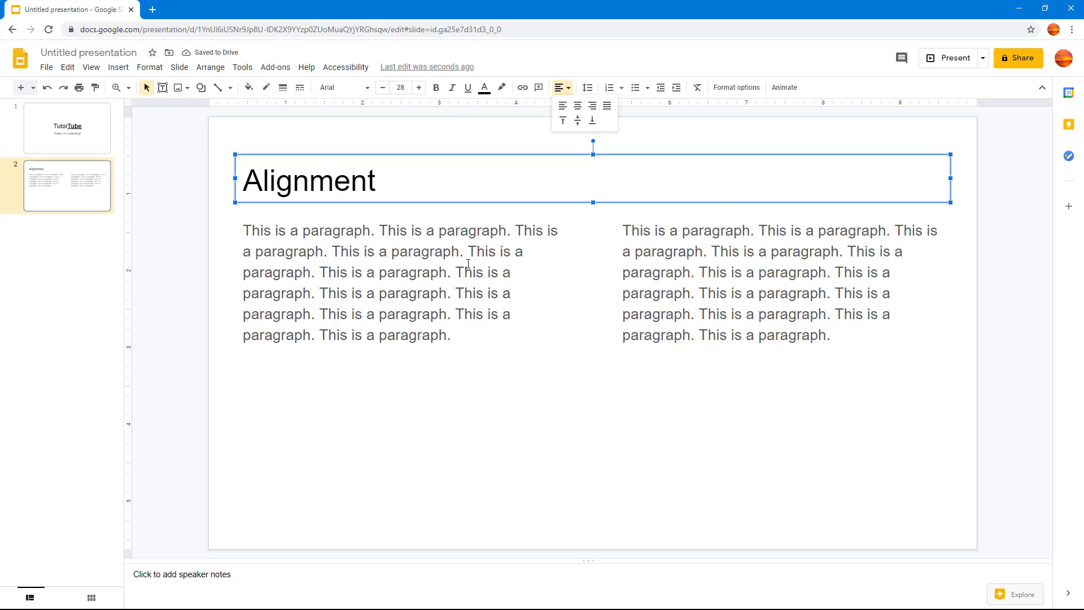
click(537, 179)
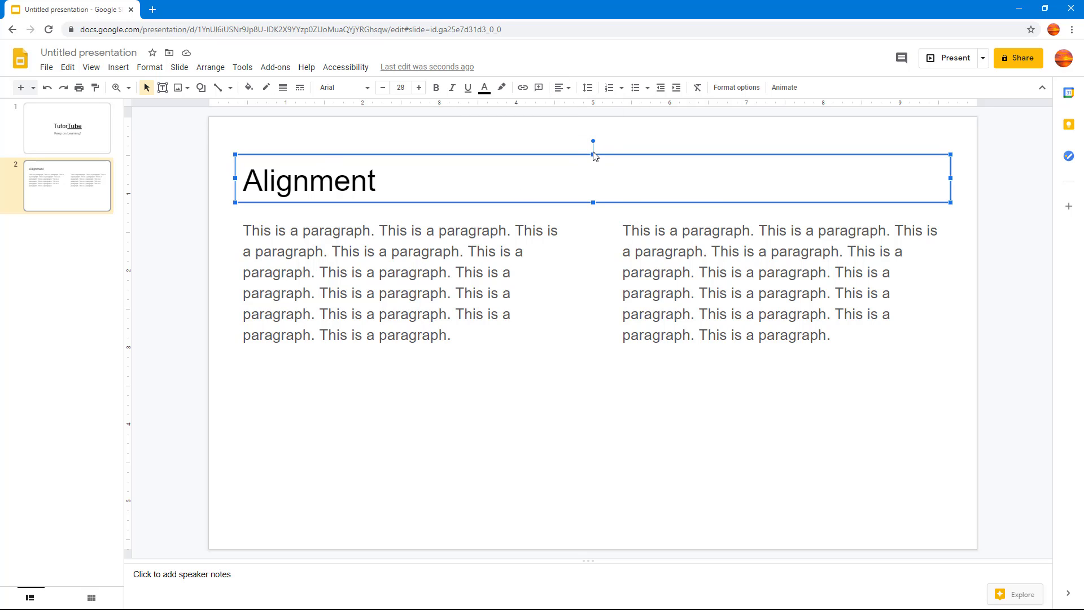
drag(593, 152, 593, 123)
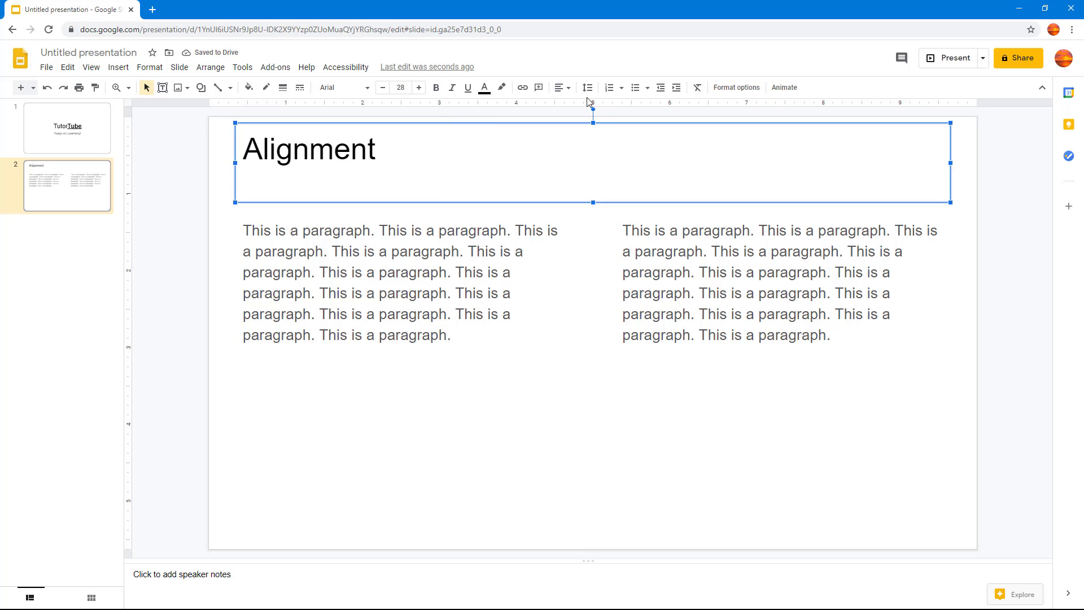
Try Top, Middle and Bottom vertical alignment on the 'Alignment' title, ending on Middle and Center
click(562, 87)
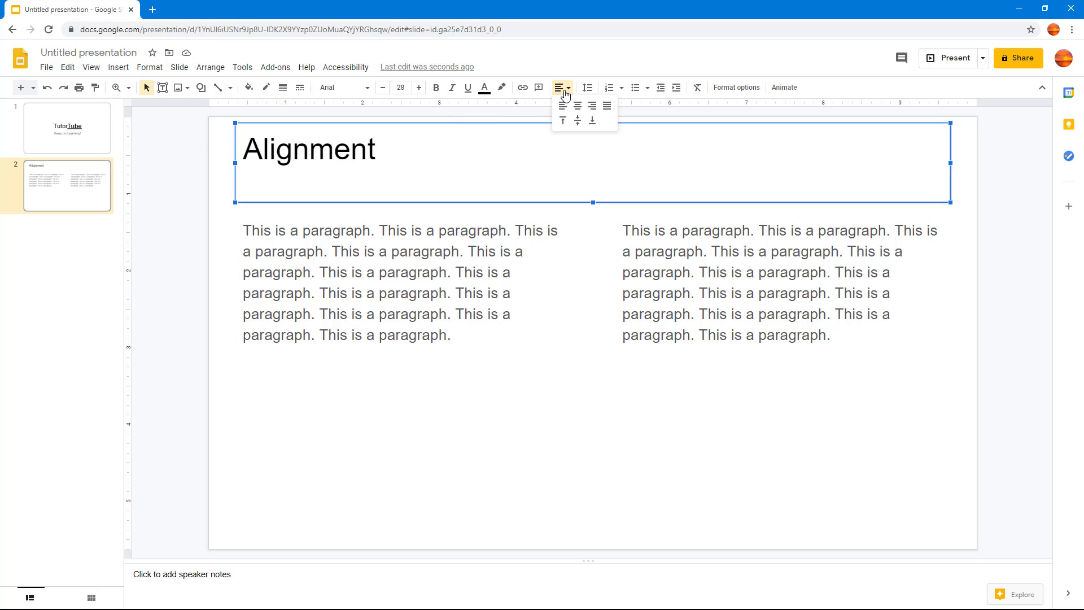
click(563, 122)
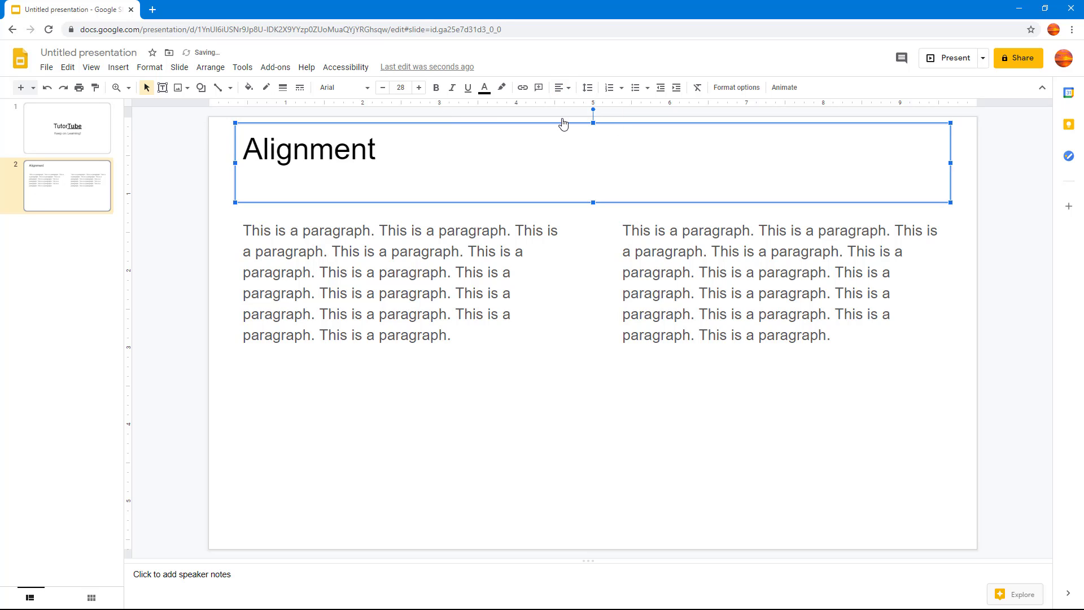
click(562, 89)
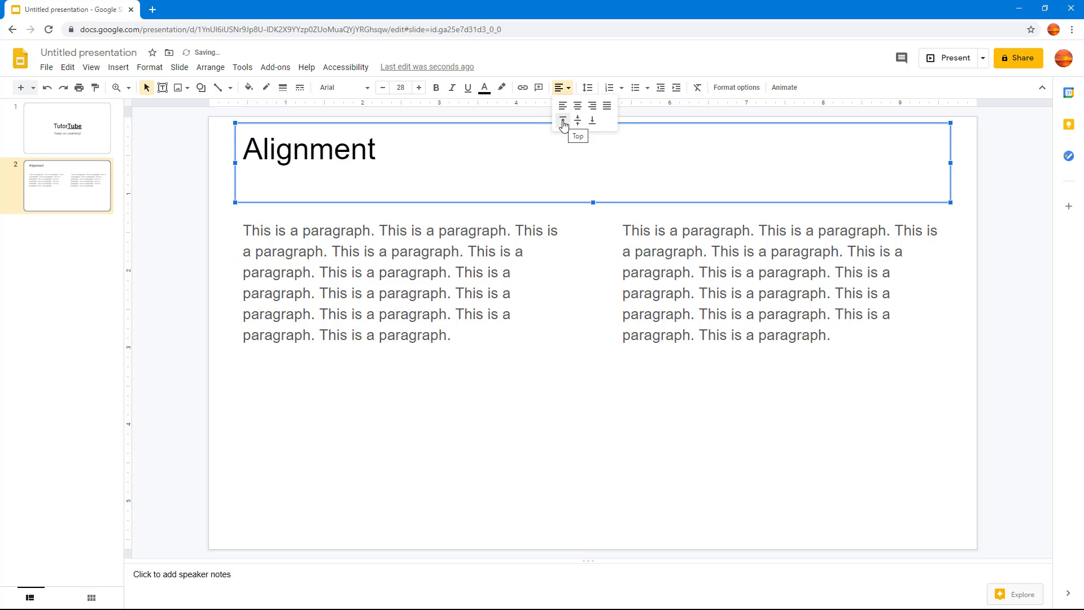
click(578, 122)
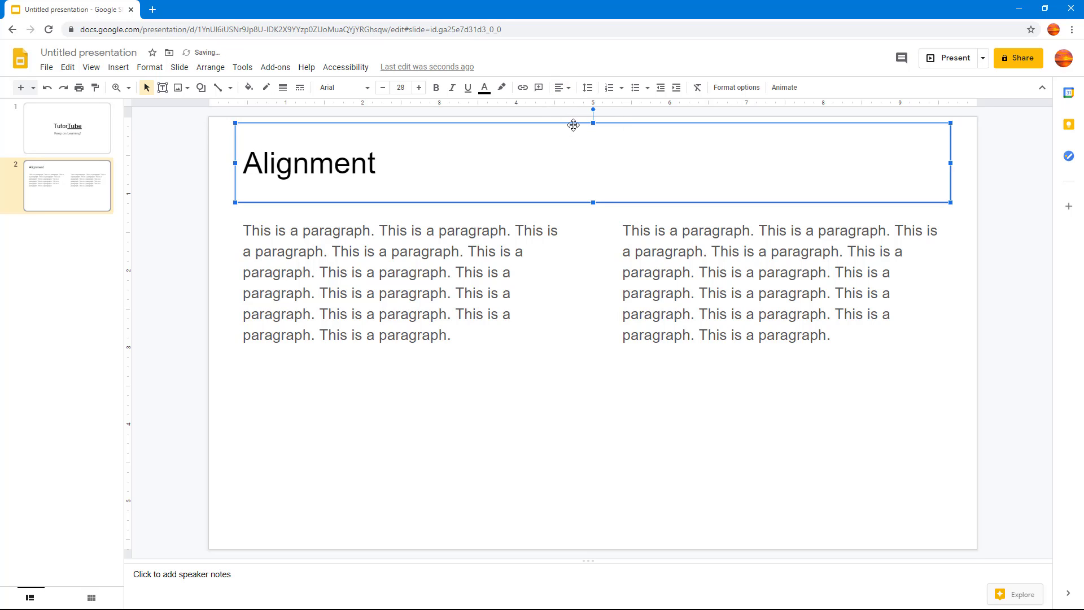
click(562, 88)
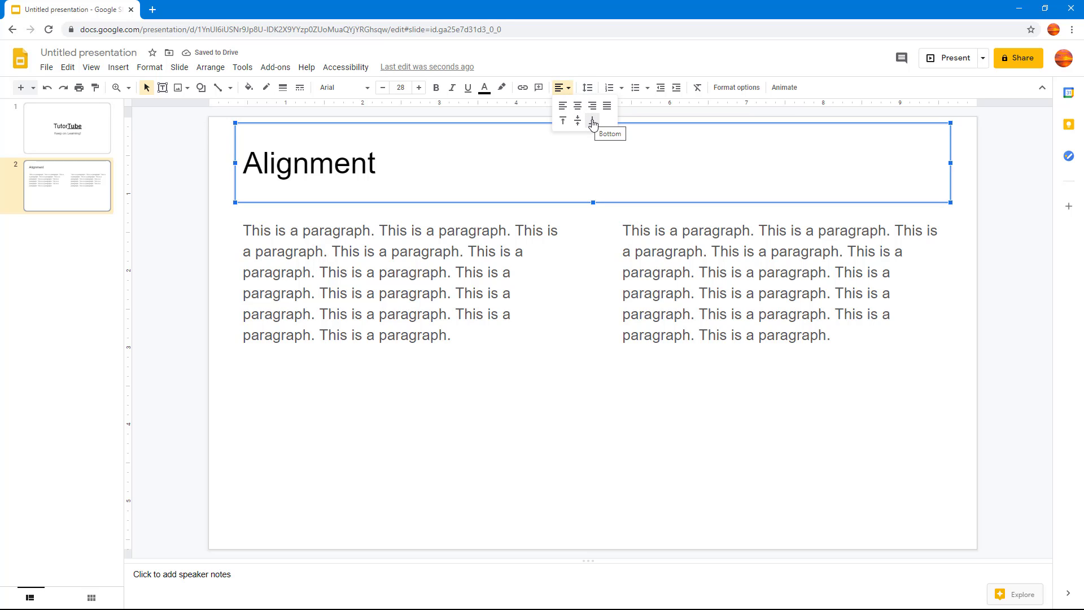
click(591, 123)
click(562, 88)
click(578, 120)
click(562, 88)
click(578, 106)
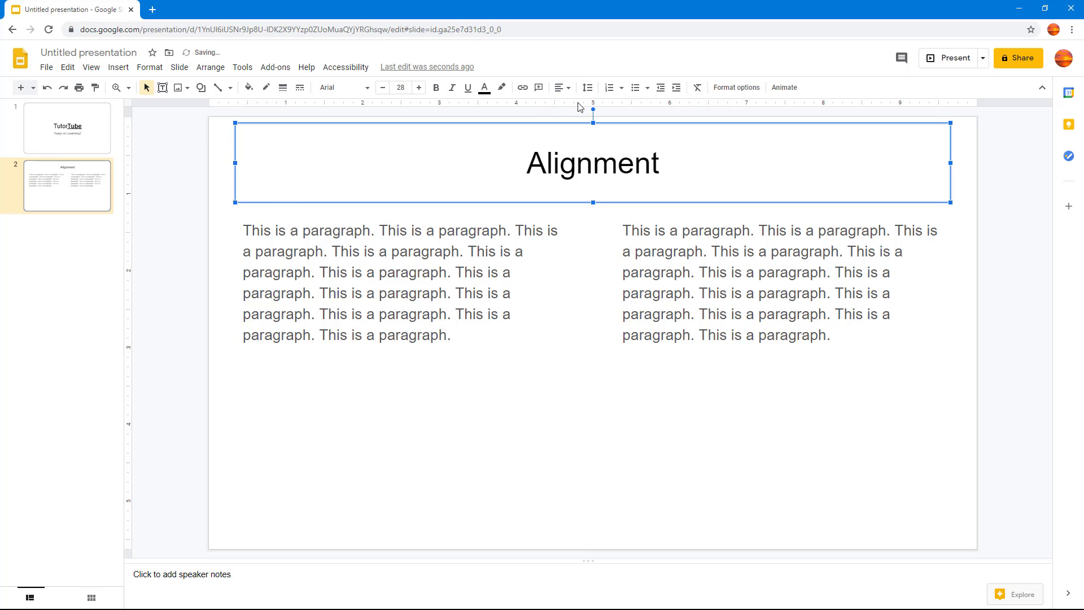
Try left, center and right alignment on the left paragraph, then justify it
click(486, 298)
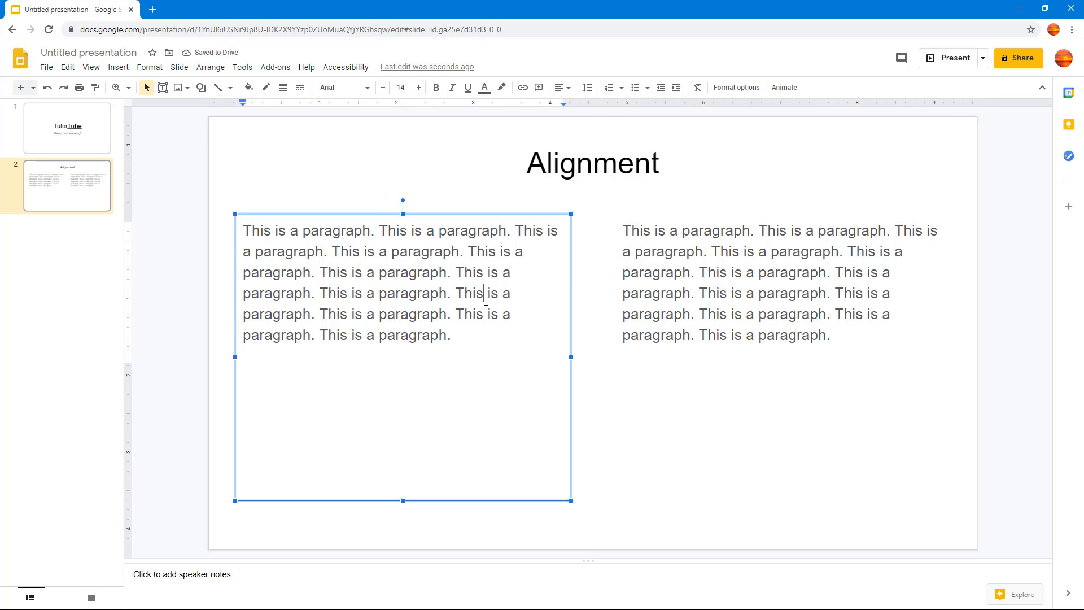
click(562, 88)
click(563, 106)
click(562, 87)
click(578, 107)
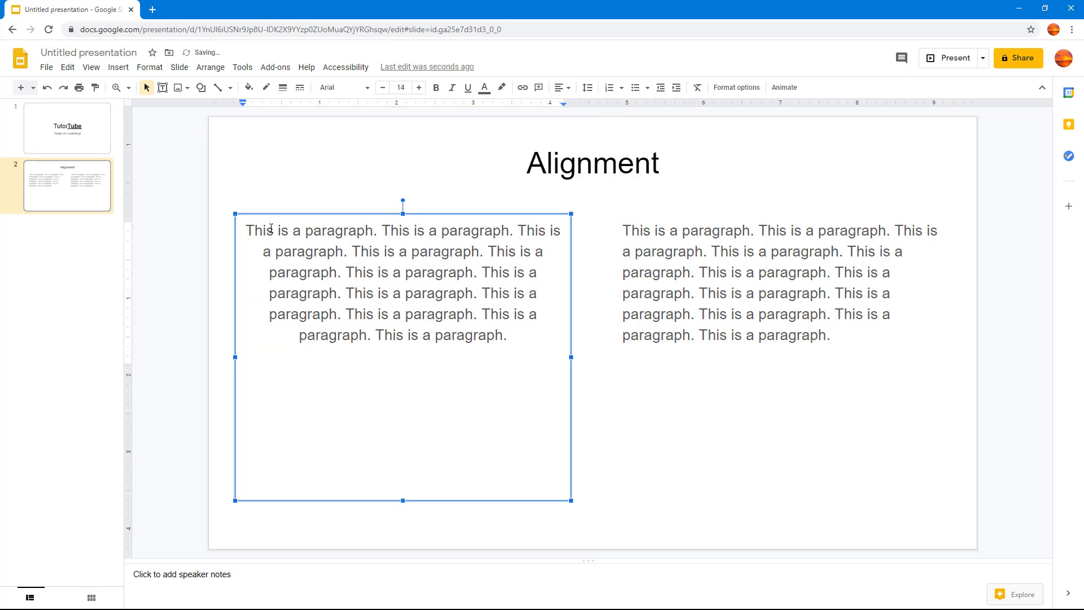
click(562, 87)
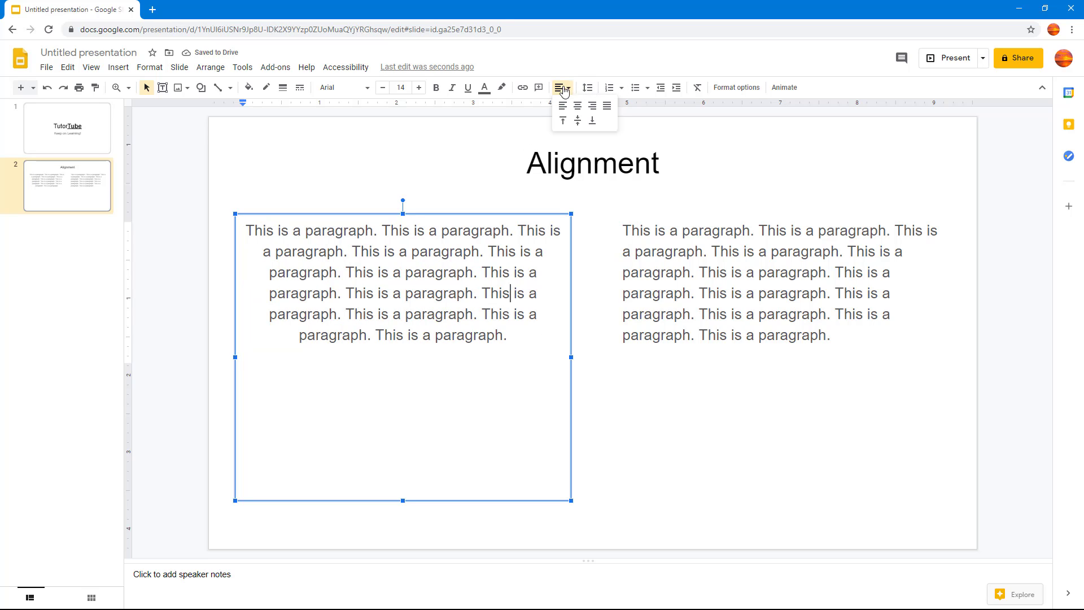
click(591, 113)
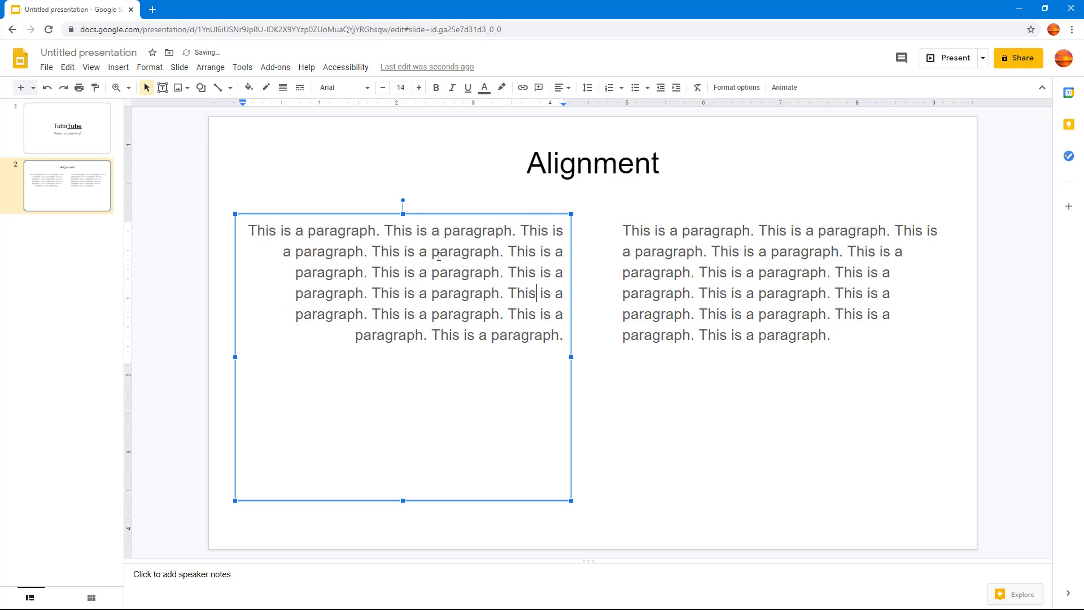
click(562, 88)
click(606, 113)
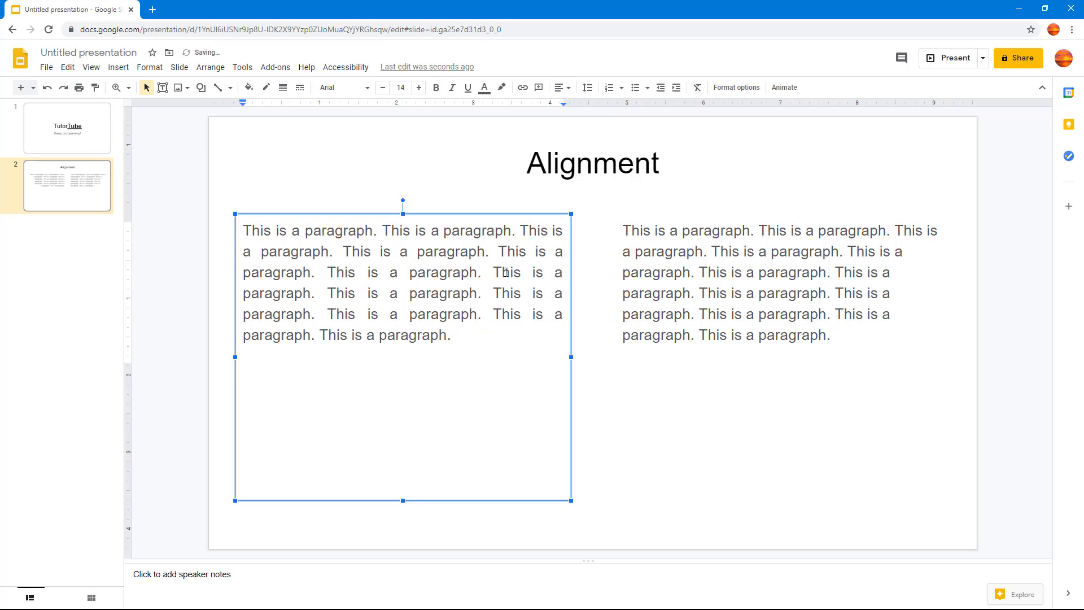
Widen the left paragraph's text box to the right
click(608, 381)
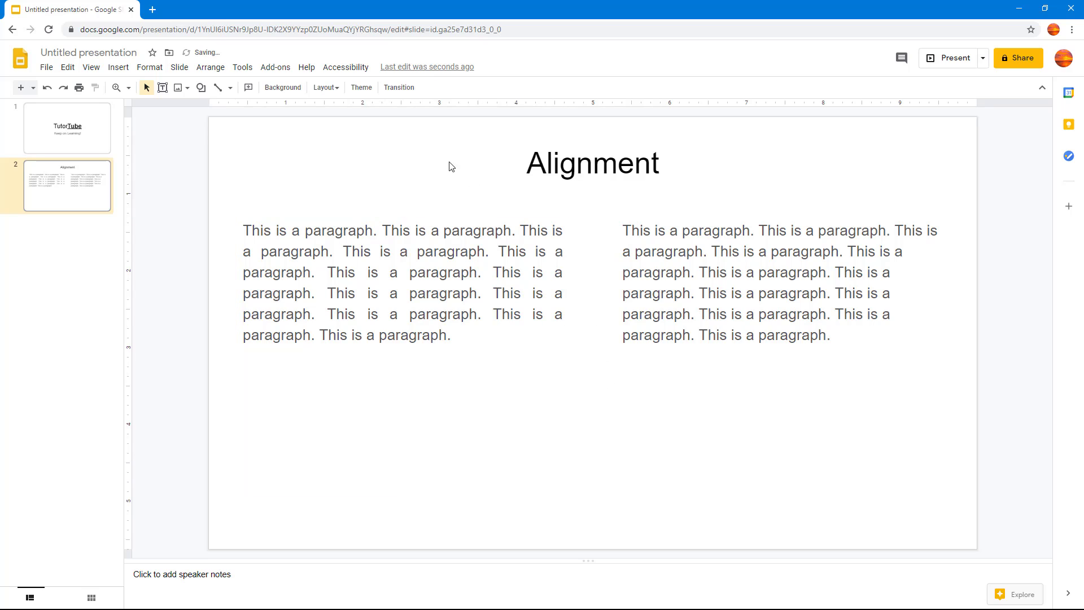
click(506, 231)
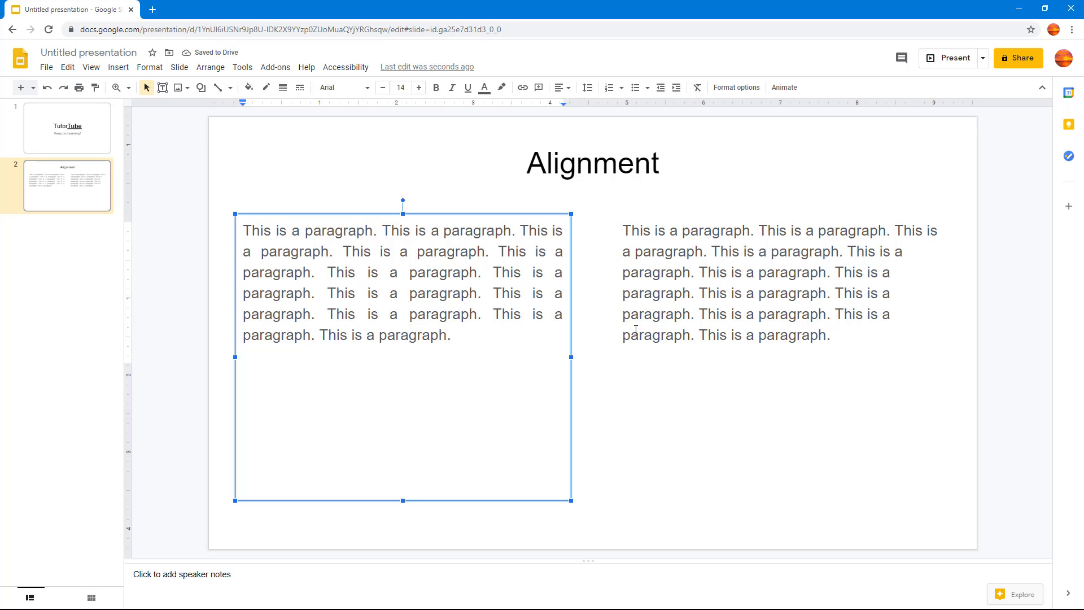
click(810, 315)
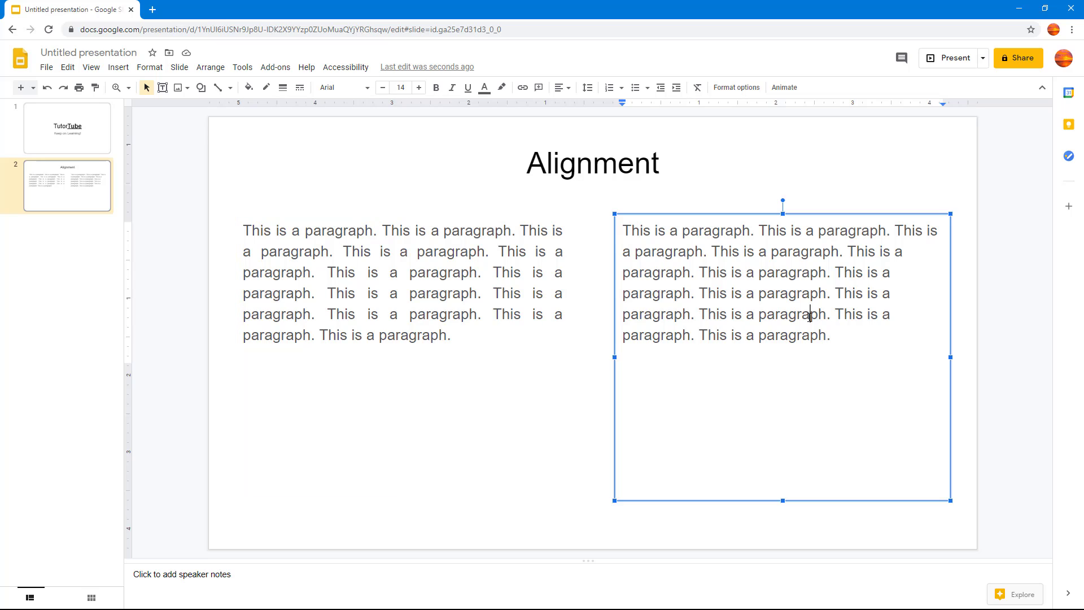
click(684, 241)
click(452, 229)
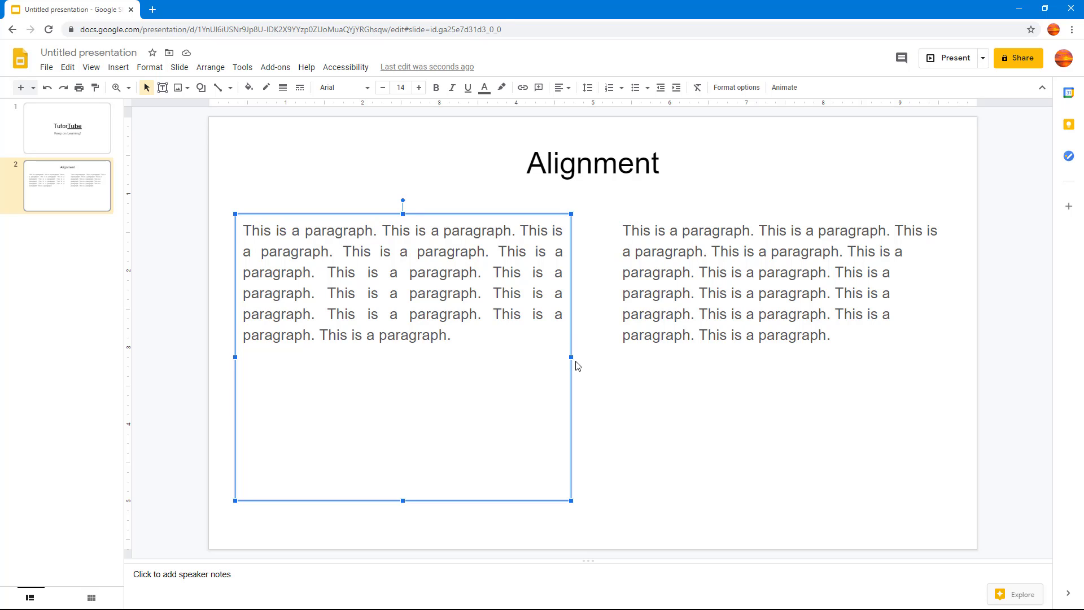
drag(650, 370, 838, 392)
Move the right paragraph beneath the first and stretch its box to match the width
click(895, 273)
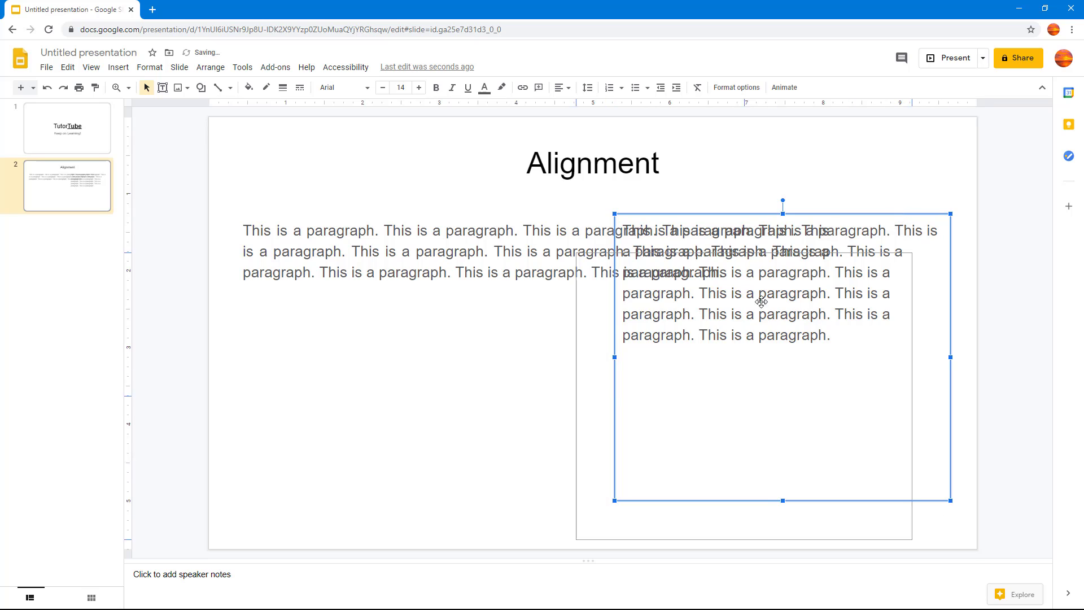
drag(901, 215, 716, 320)
drag(571, 318, 419, 295)
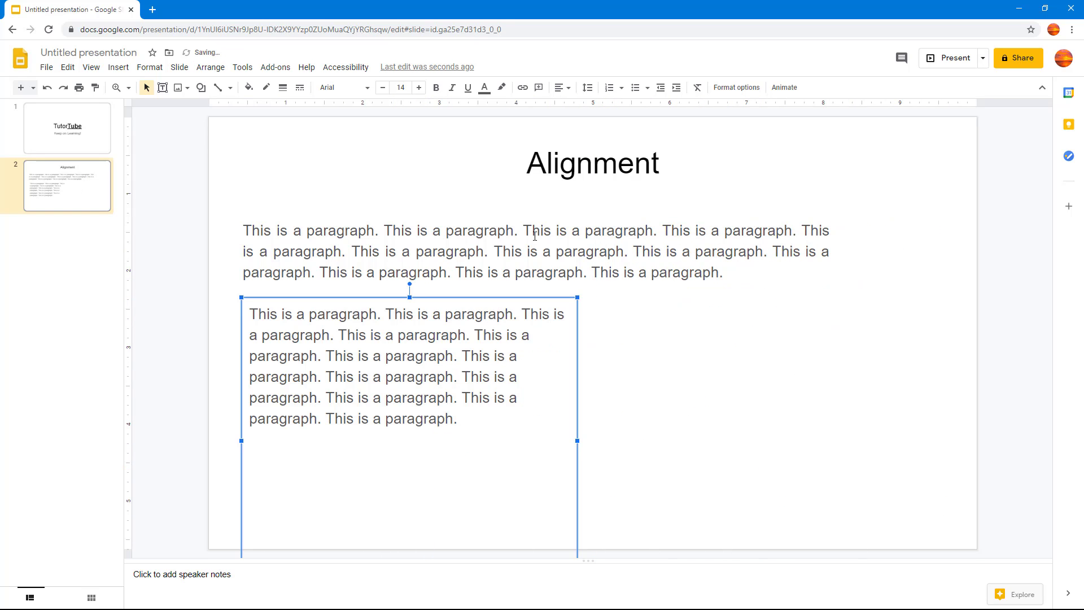
drag(577, 441, 831, 445)
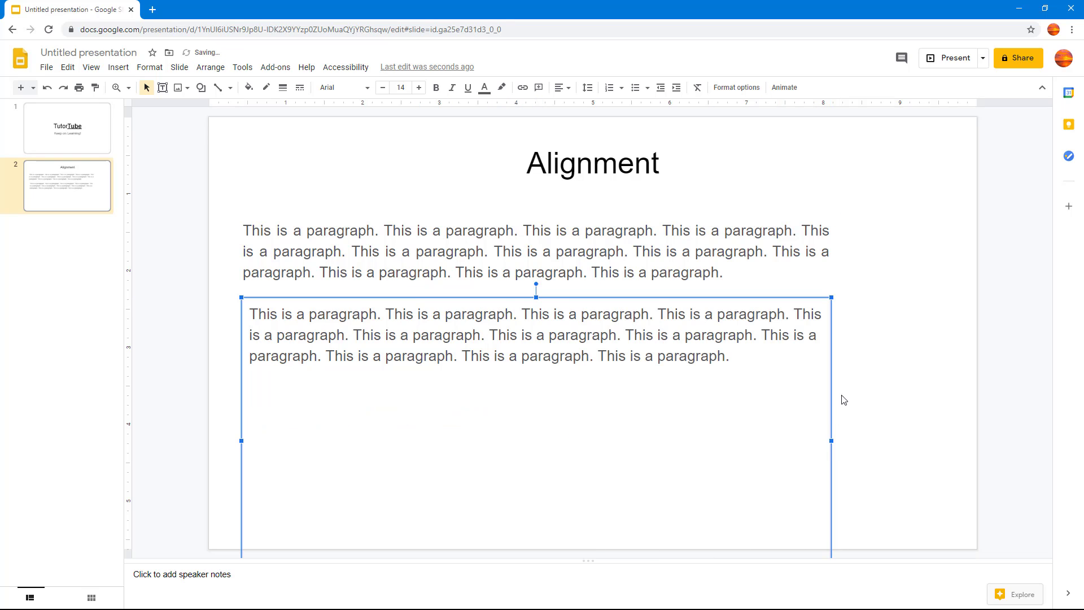
click(881, 342)
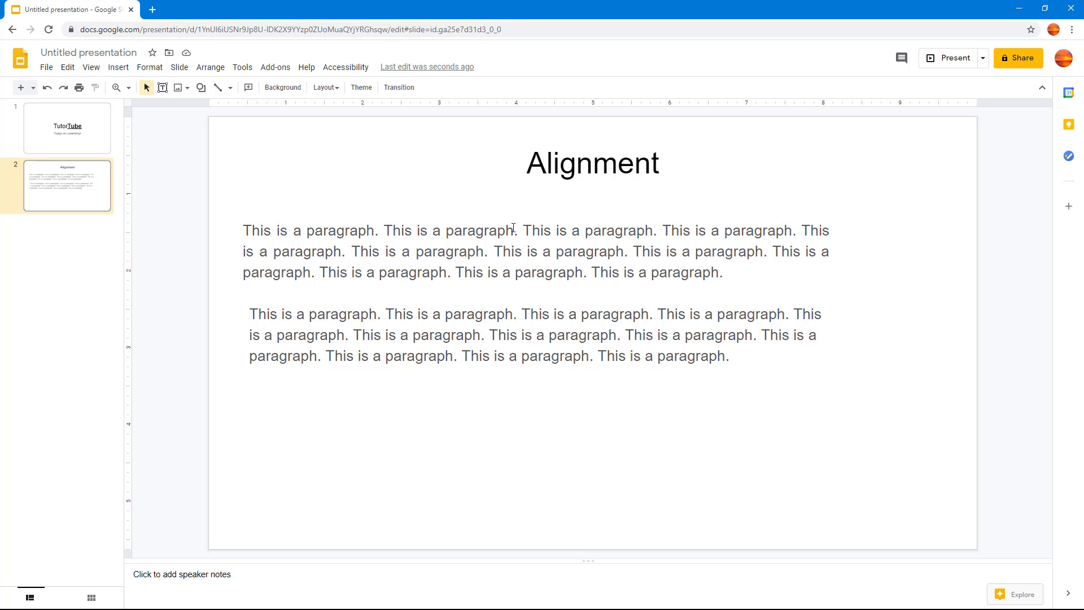
Narrow the upper paragraph's box from its right edge
click(642, 323)
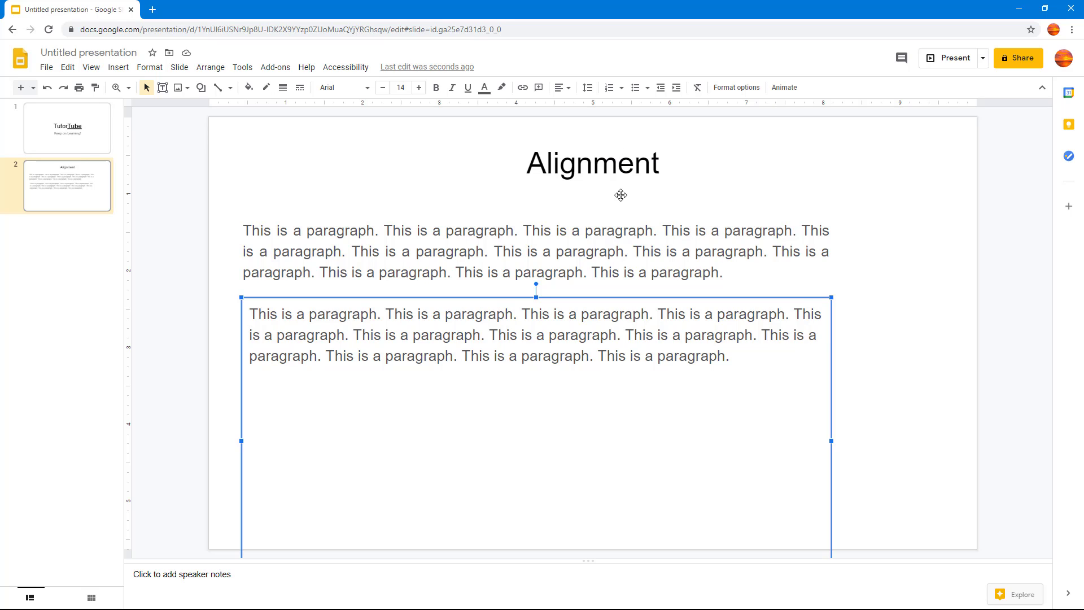
click(828, 292)
drag(837, 357, 641, 356)
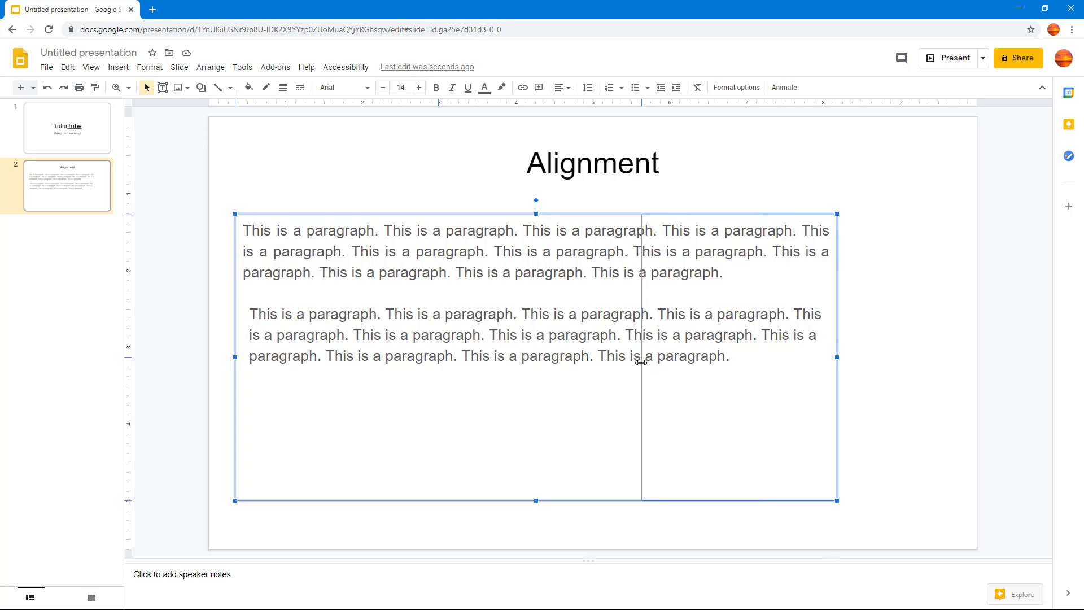
Squeeze the lower paragraph into a thin column and move it up to the right of the first
click(680, 346)
drag(237, 441, 613, 441)
drag(744, 297, 825, 223)
click(547, 236)
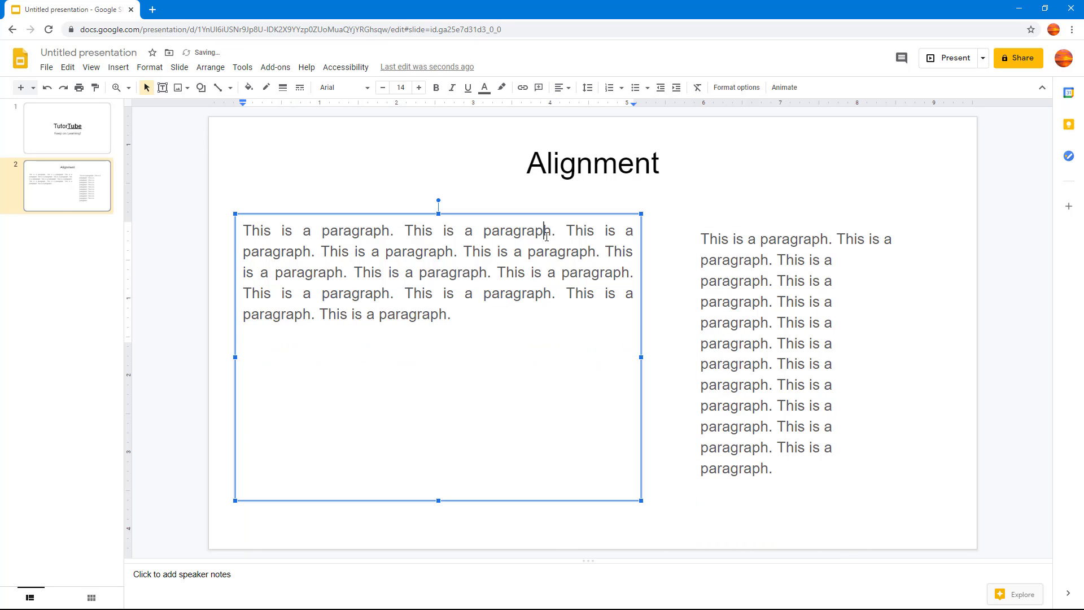
Set the left paragraph to single spacing, then toggle bulleted and numbered lists on and off
click(589, 92)
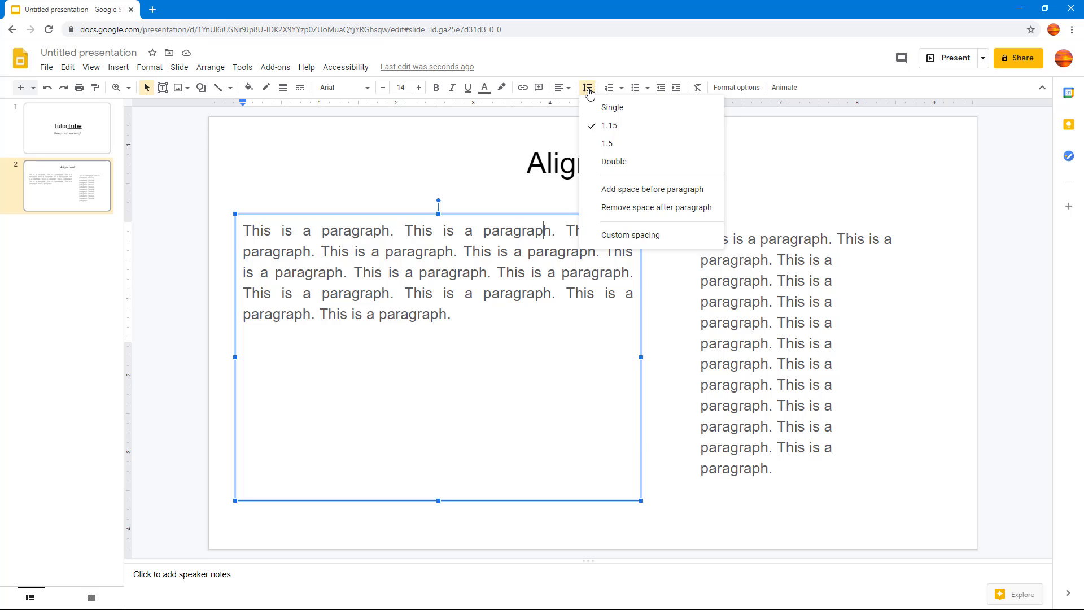
click(612, 108)
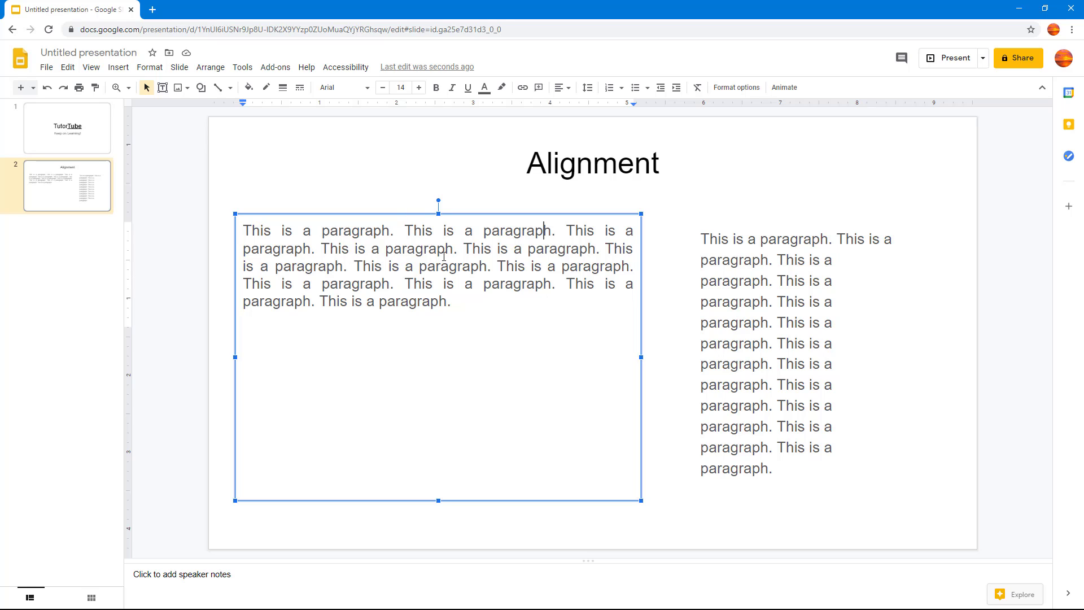
click(636, 88)
click(636, 89)
click(610, 89)
click(609, 88)
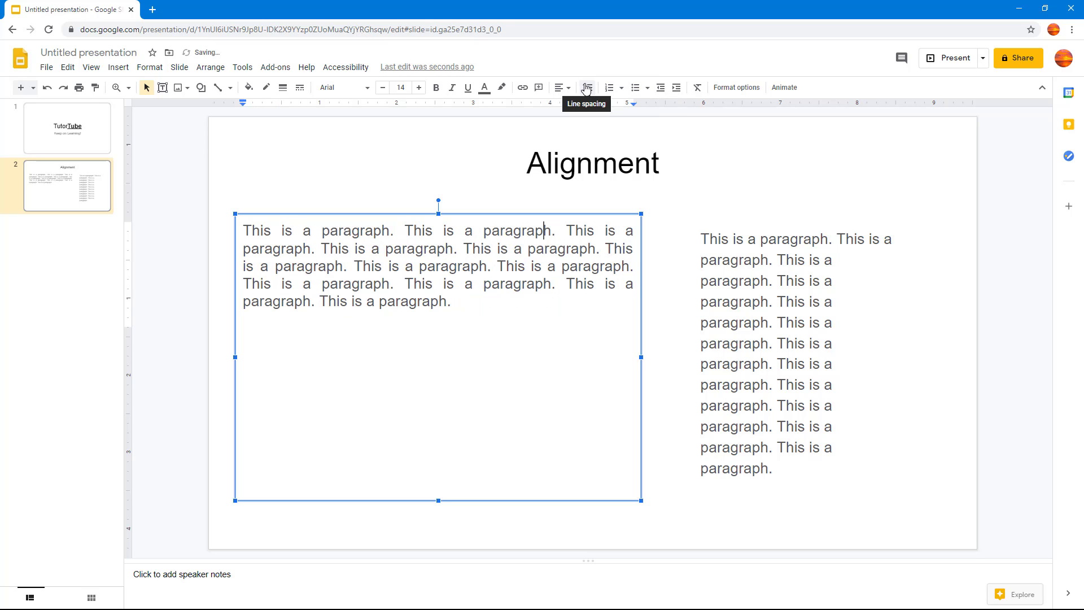
Step the line spacing through 1.15 and 1.5, ending on Double
click(588, 89)
click(597, 125)
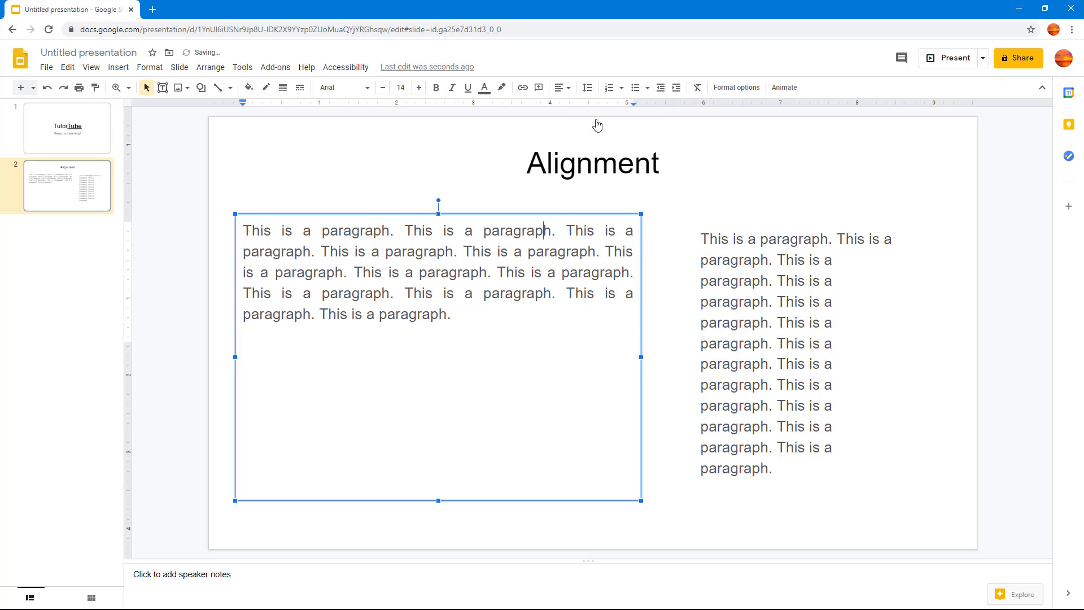
click(591, 89)
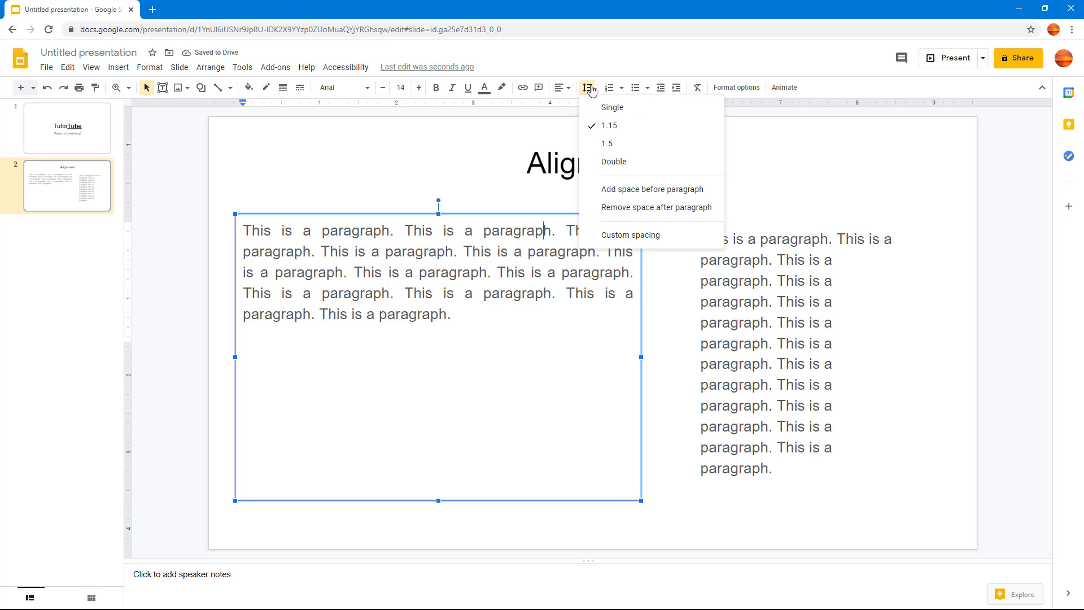
click(603, 151)
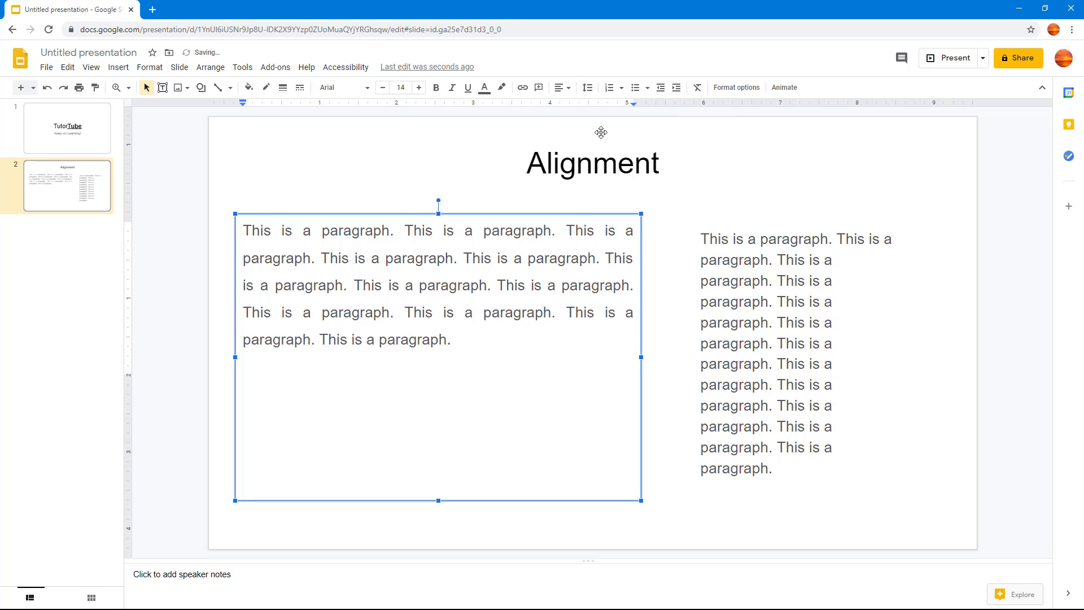
click(588, 88)
click(636, 162)
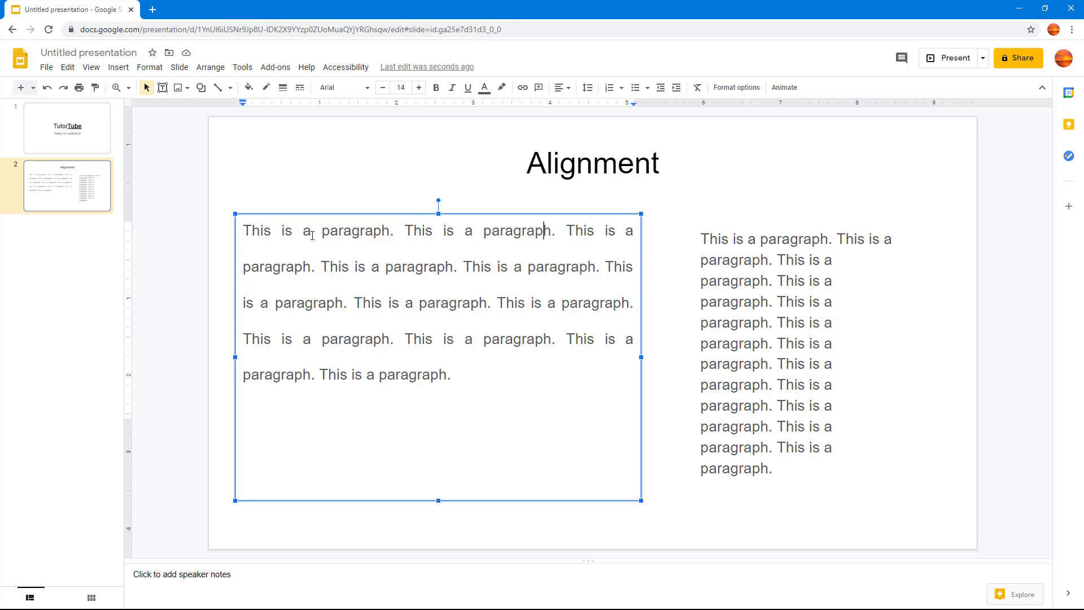
click(588, 87)
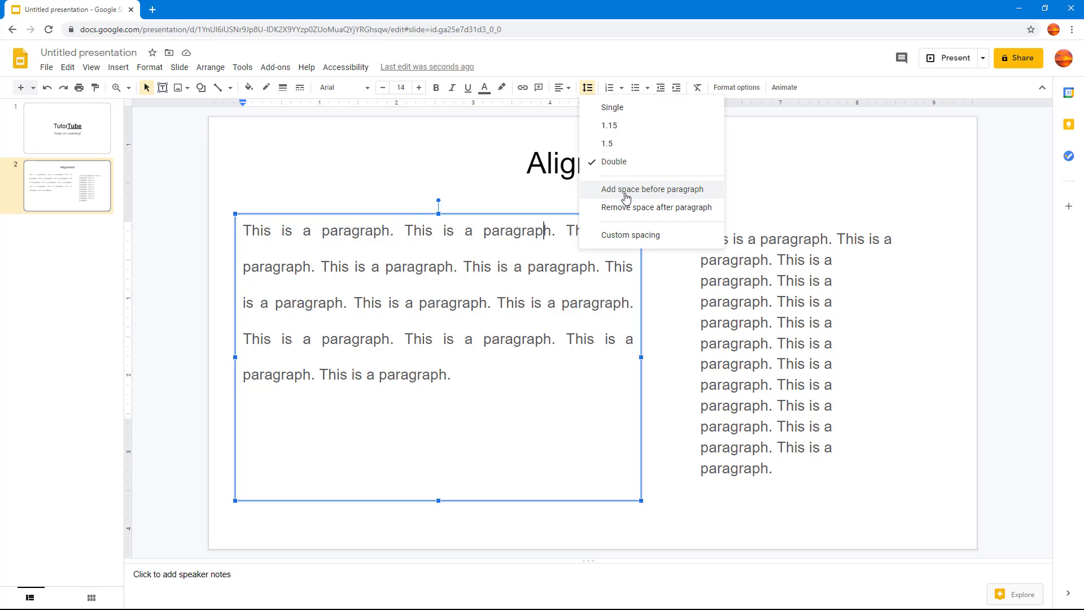
Add space before the paragraph and start a new paragraph with placeholder text 'dfgdfdfdgfdf'
click(626, 197)
click(495, 383)
key(Return)
key(Return)
text(df)
key(BackSpace)
key(BackSpace)
key(BackSpace)
text(dfgdf)
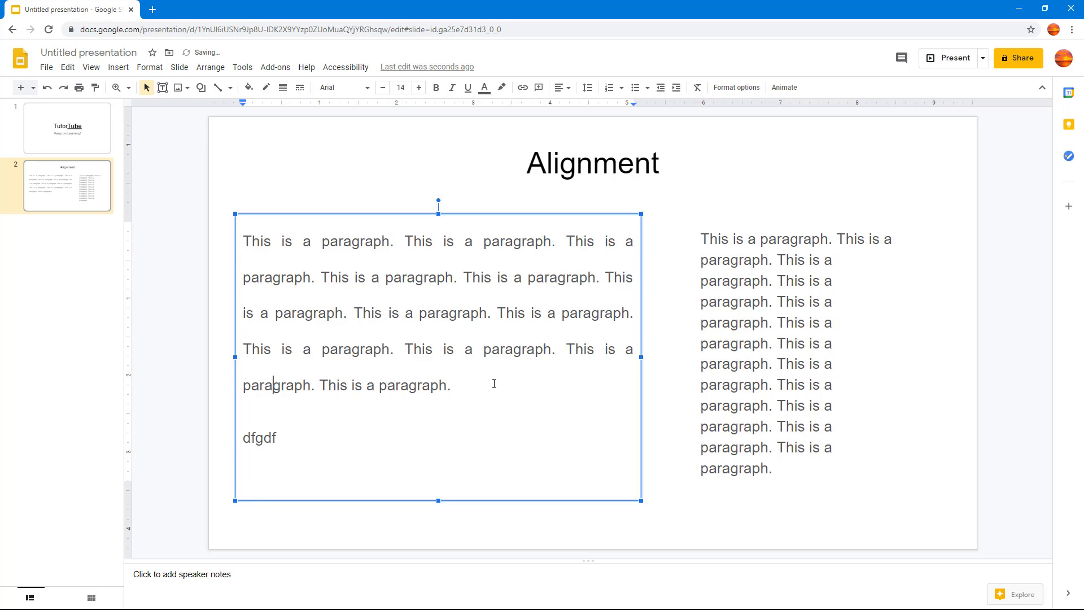
text(dfdgfdf)
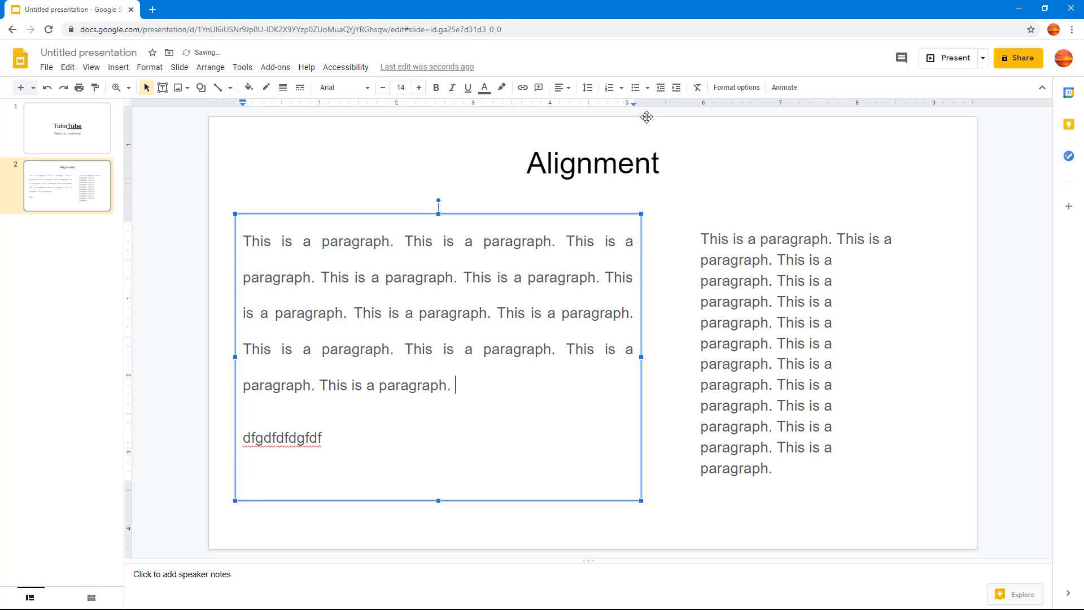
Remove and restore the space after the paragraph, then open Custom spacing
click(588, 87)
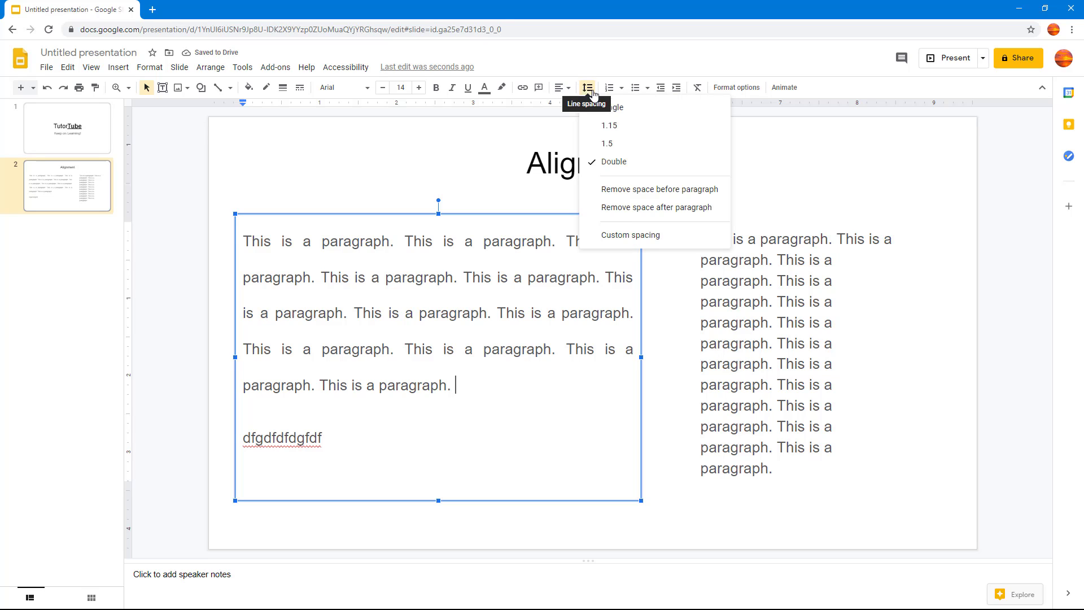
click(637, 213)
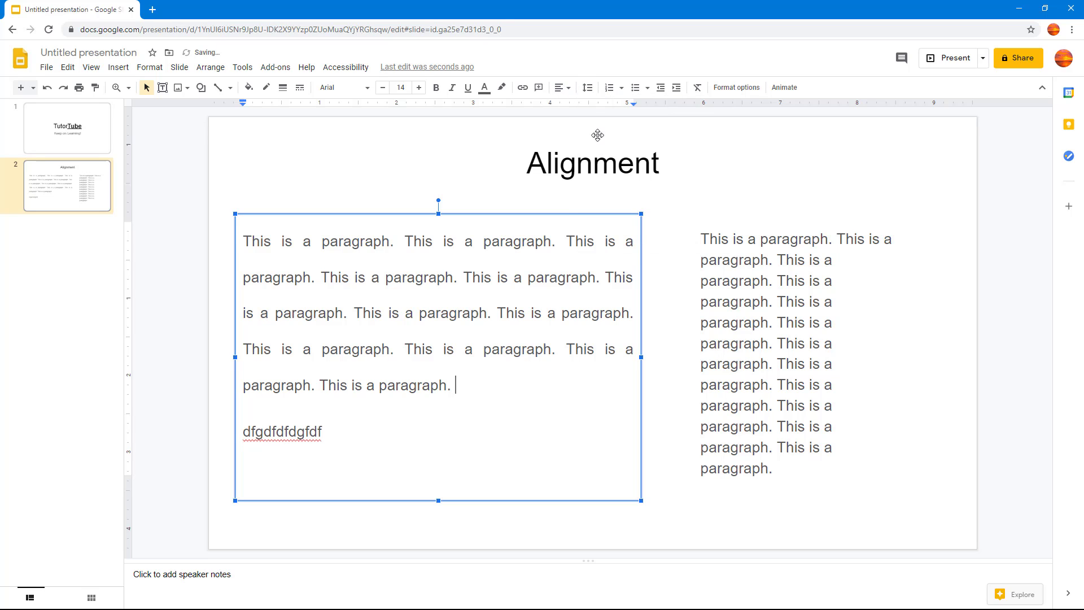
click(587, 88)
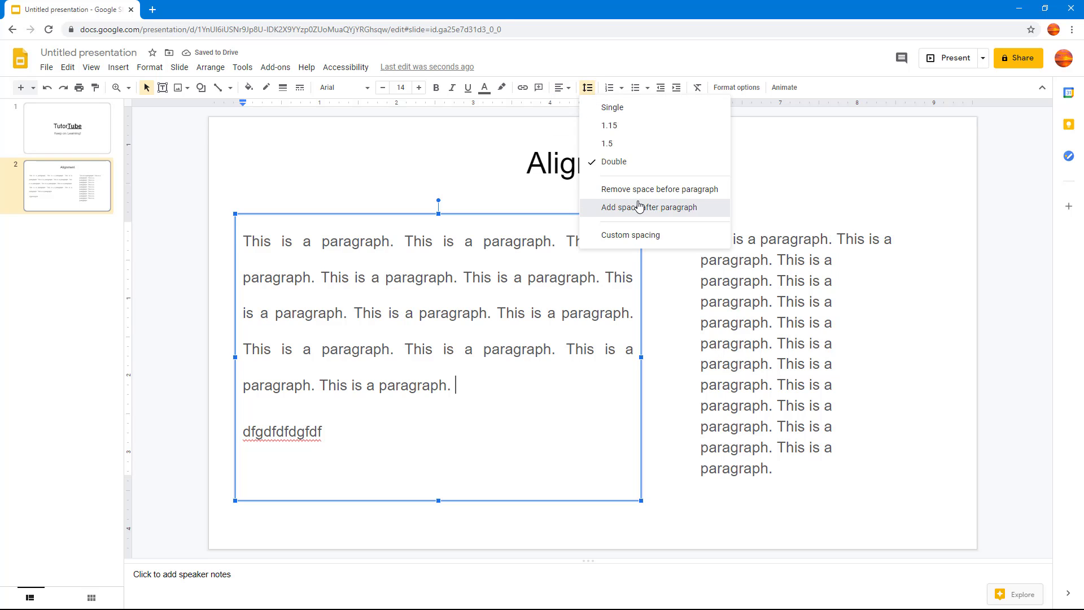
click(637, 207)
click(587, 88)
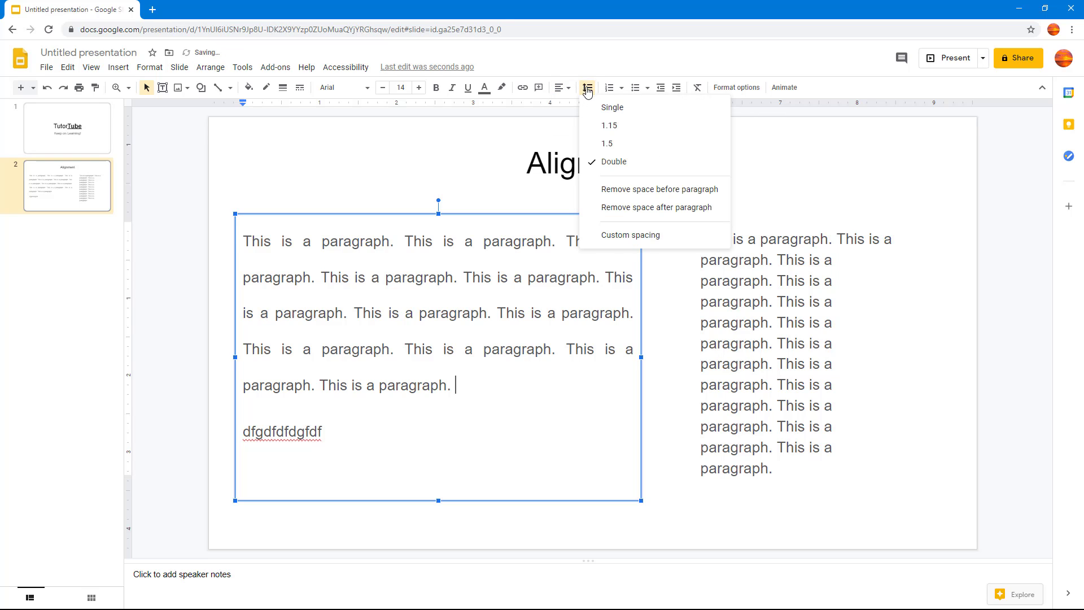
click(626, 232)
Apply custom spacing: line spacing 3, 20 pt before and 20 pt after
click(503, 303)
double_click(492, 302)
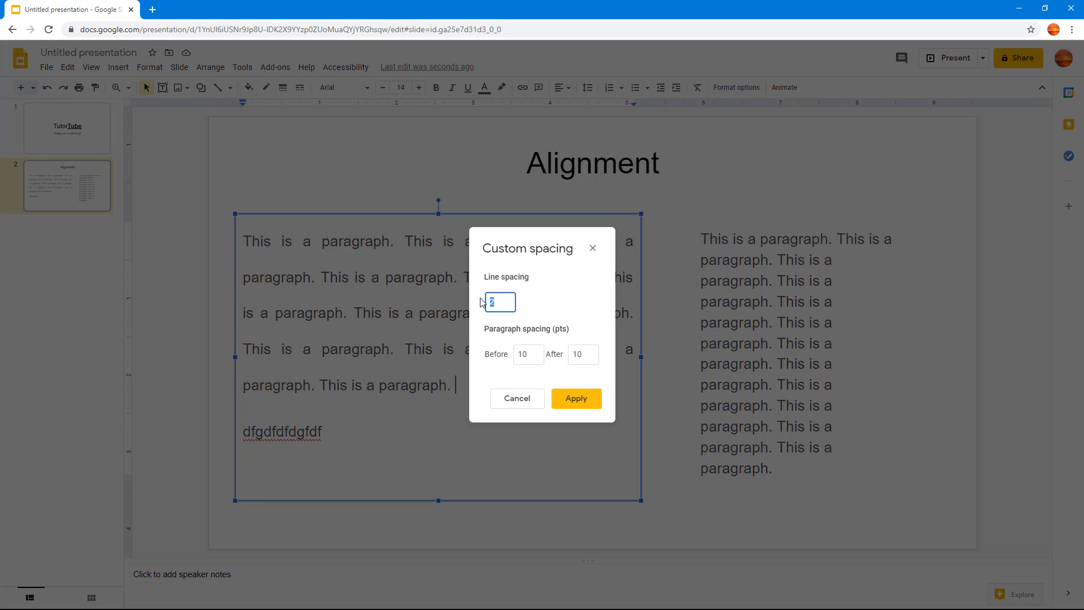
text(3)
double_click(539, 356)
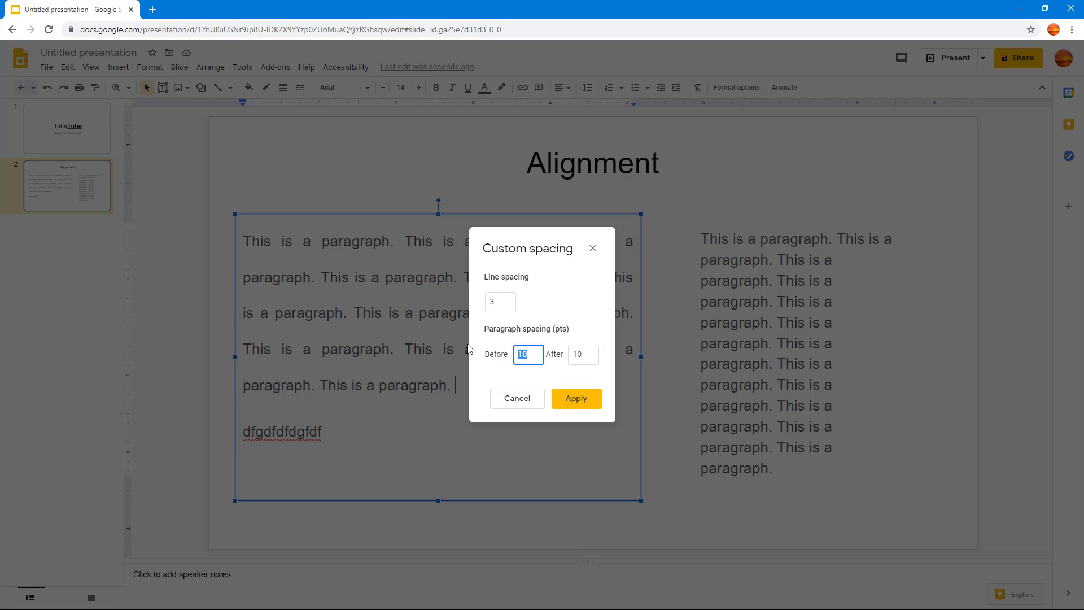
text(20)
key(Tab)
text(20)
click(582, 405)
click(264, 254)
drag(264, 254, 359, 253)
click(361, 253)
drag(249, 254, 584, 253)
click(491, 252)
drag(251, 305, 599, 308)
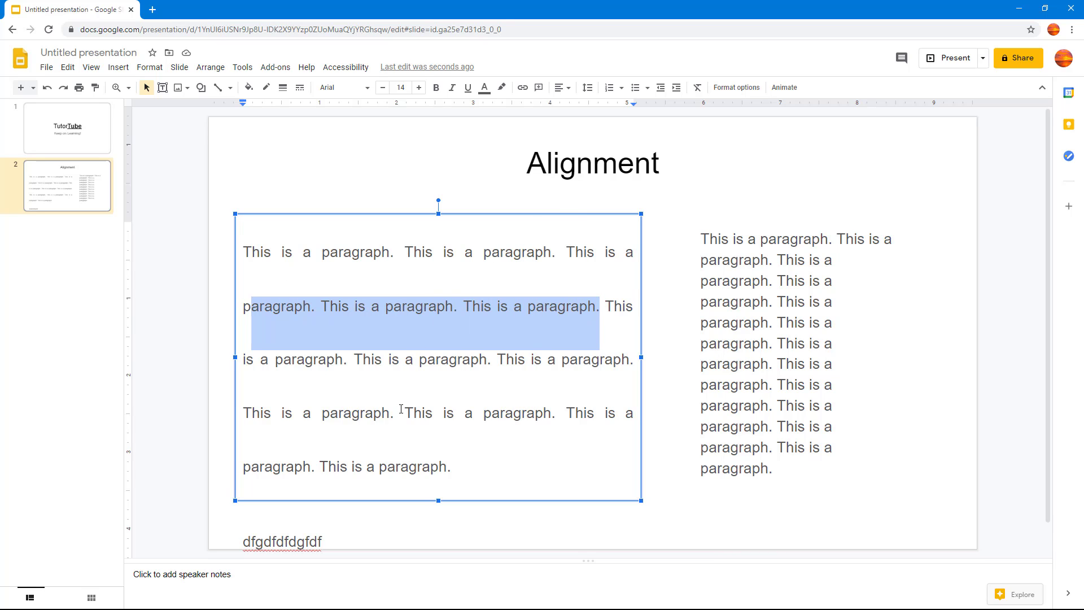